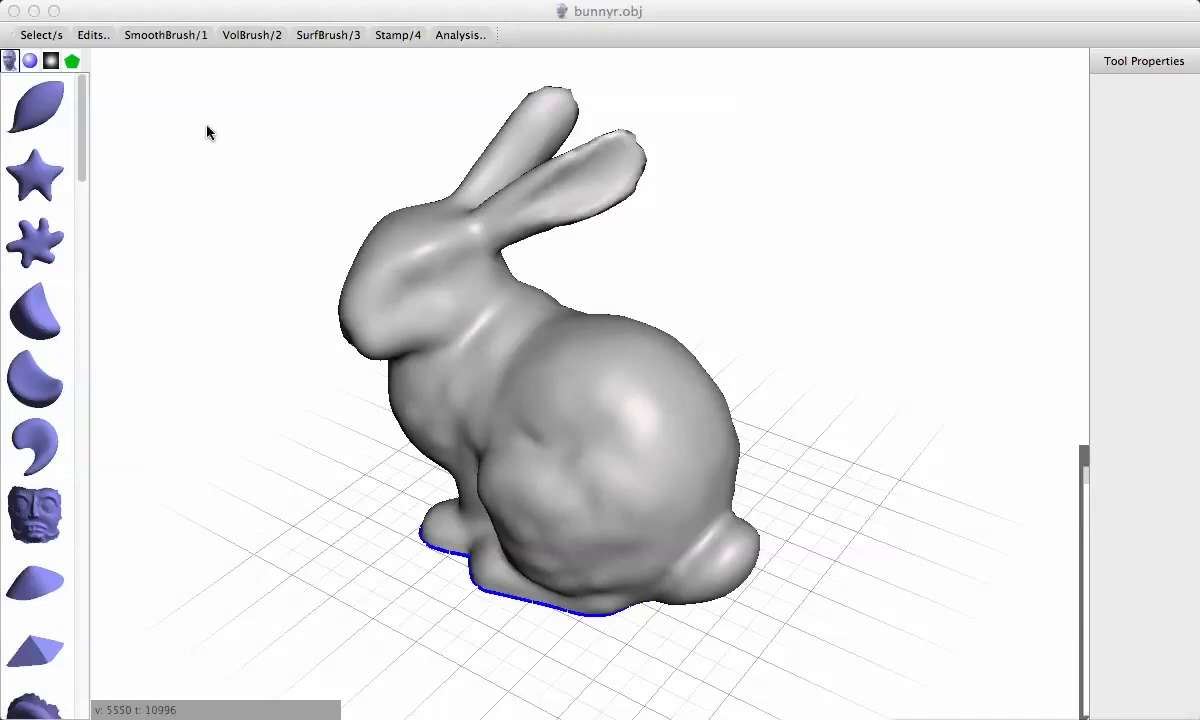
# Transform the whole bunny, rotating it with the 3D widget and shifting it along the widget's local axes
pyautogui.click(108, 36)
pyautogui.click(130, 83)
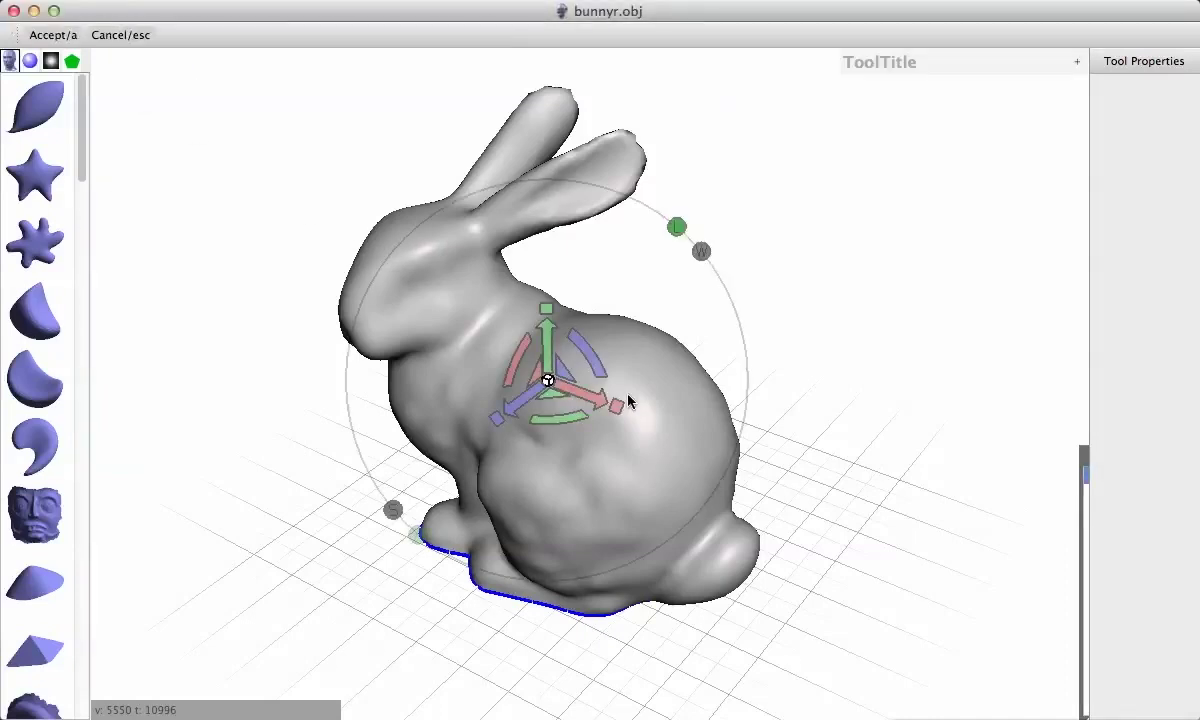
pyautogui.moveTo(598, 367)
pyautogui.mouseDown()
pyautogui.moveTo(645, 328)
pyautogui.moveTo(615, 285)
pyautogui.moveTo(557, 253)
pyautogui.moveTo(661, 271)
pyautogui.moveTo(632, 241)
pyautogui.moveTo(654, 260)
pyautogui.moveTo(676, 213)
pyautogui.moveTo(655, 197)
pyautogui.mouseUp()
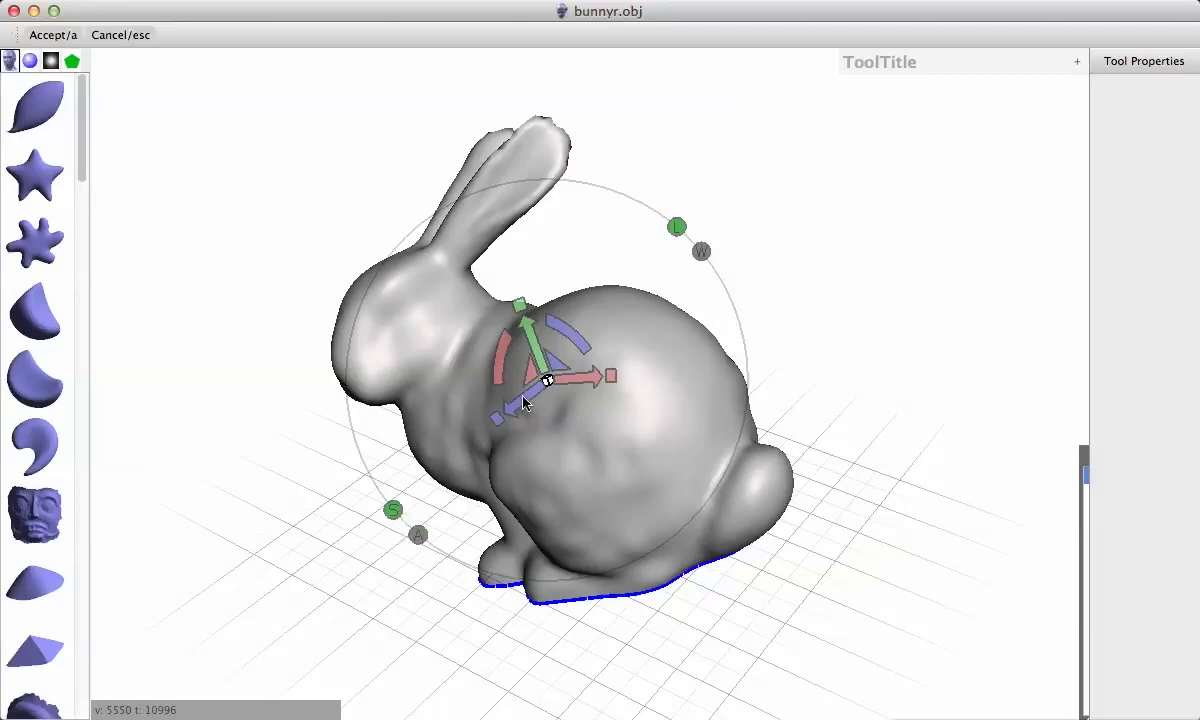
pyautogui.moveTo(523, 403)
pyautogui.mouseDown()
pyautogui.moveTo(452, 445)
pyautogui.moveTo(527, 378)
pyautogui.mouseUp()
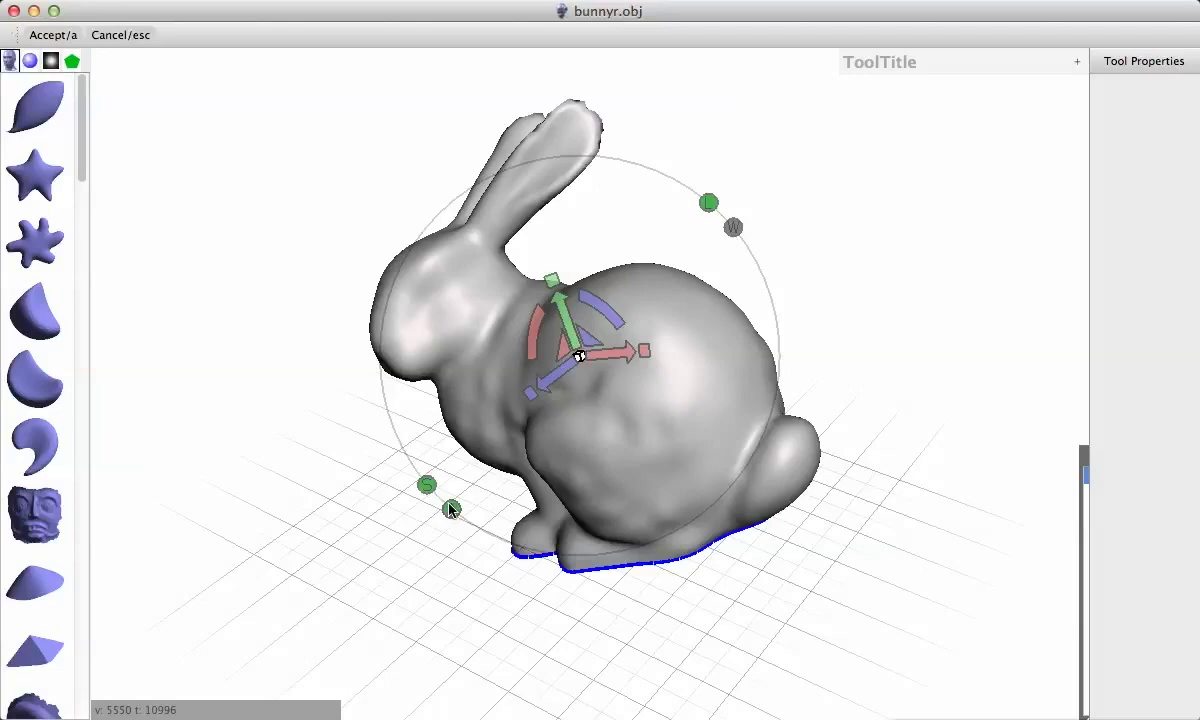
pyautogui.moveTo(558, 383); pyautogui.dragTo(510, 401)
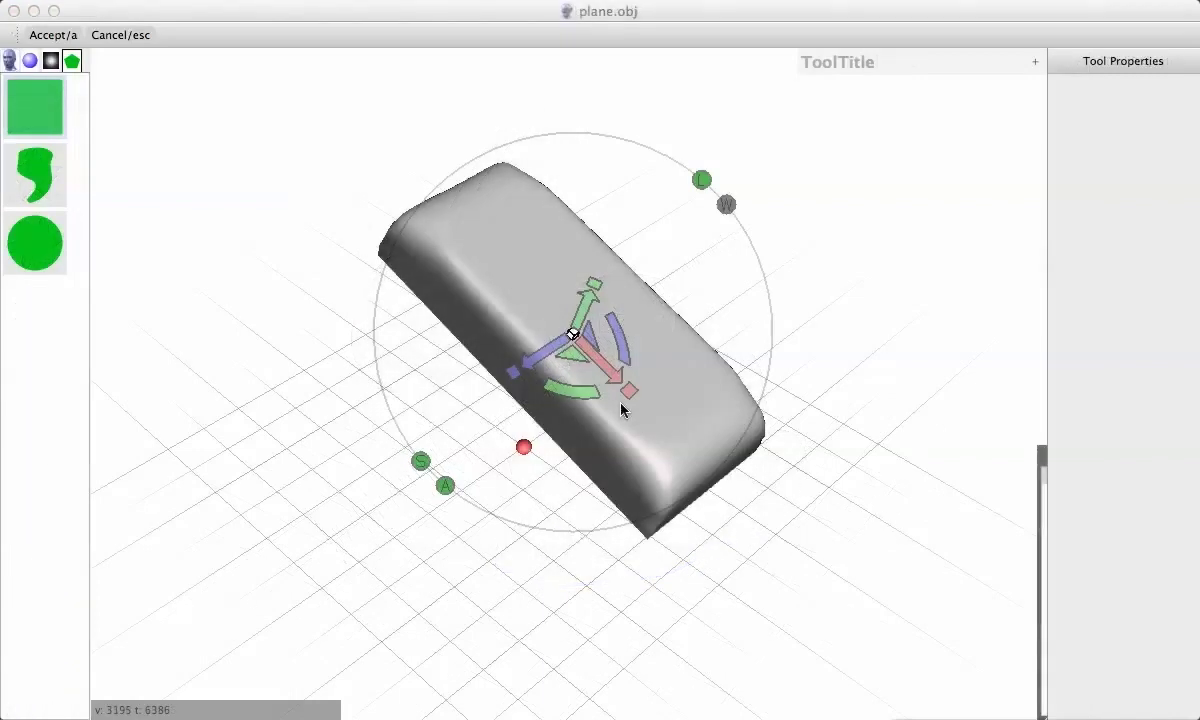
# Switch the rounded box's transform widget to world axes and move the box parallel to the ground grid
pyautogui.moveTo(568, 360)
pyautogui.mouseDown()
pyautogui.moveTo(458, 428)
pyautogui.moveTo(394, 358)
pyautogui.moveTo(436, 284)
pyautogui.moveTo(504, 295)
pyautogui.moveTo(567, 360)
pyautogui.mouseUp()
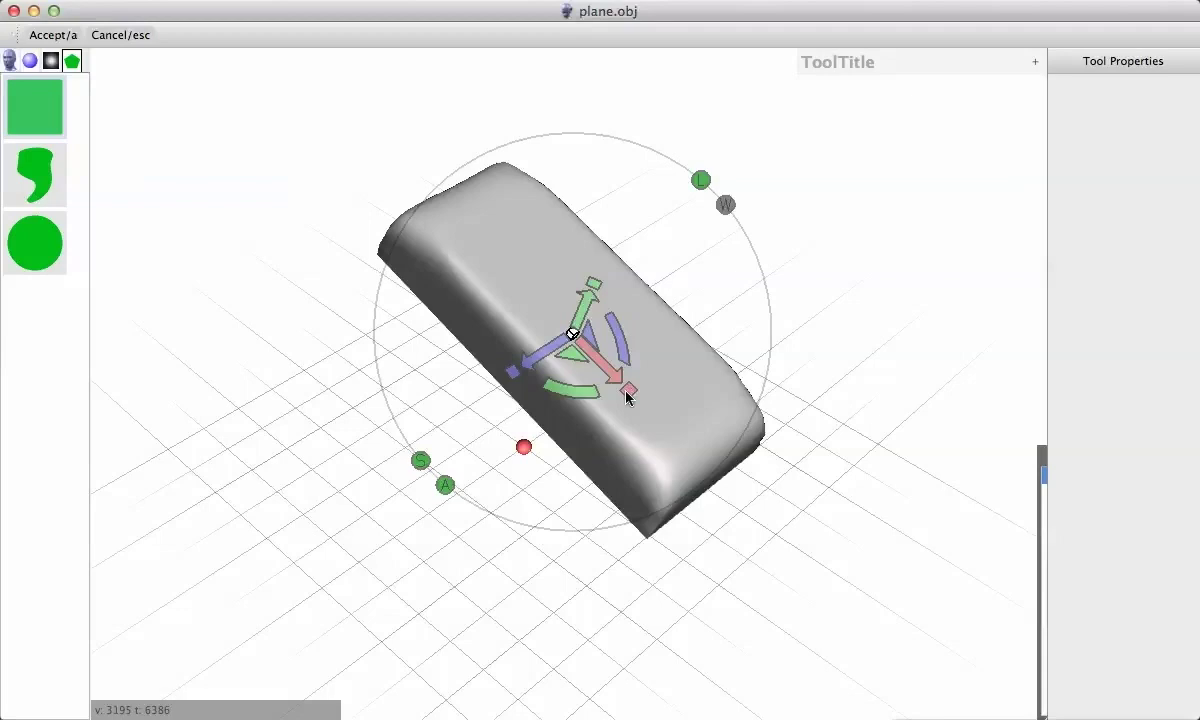
pyautogui.click(725, 205)
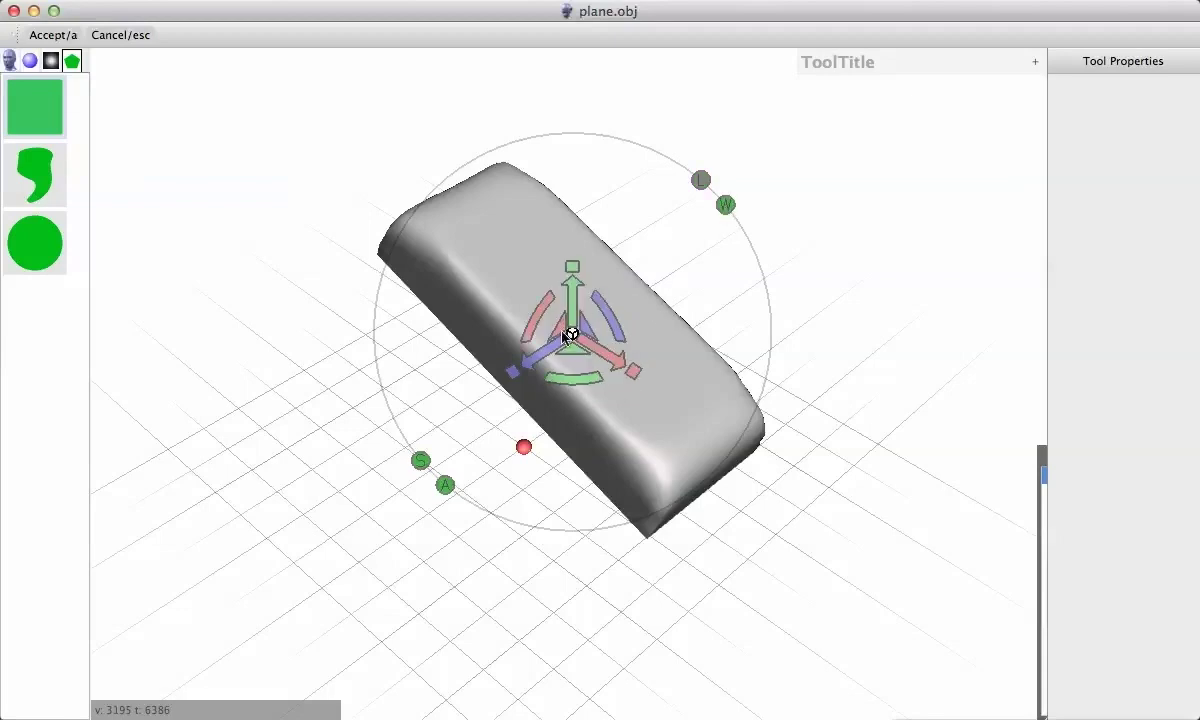
pyautogui.moveTo(575, 352); pyautogui.dragTo(398, 440)
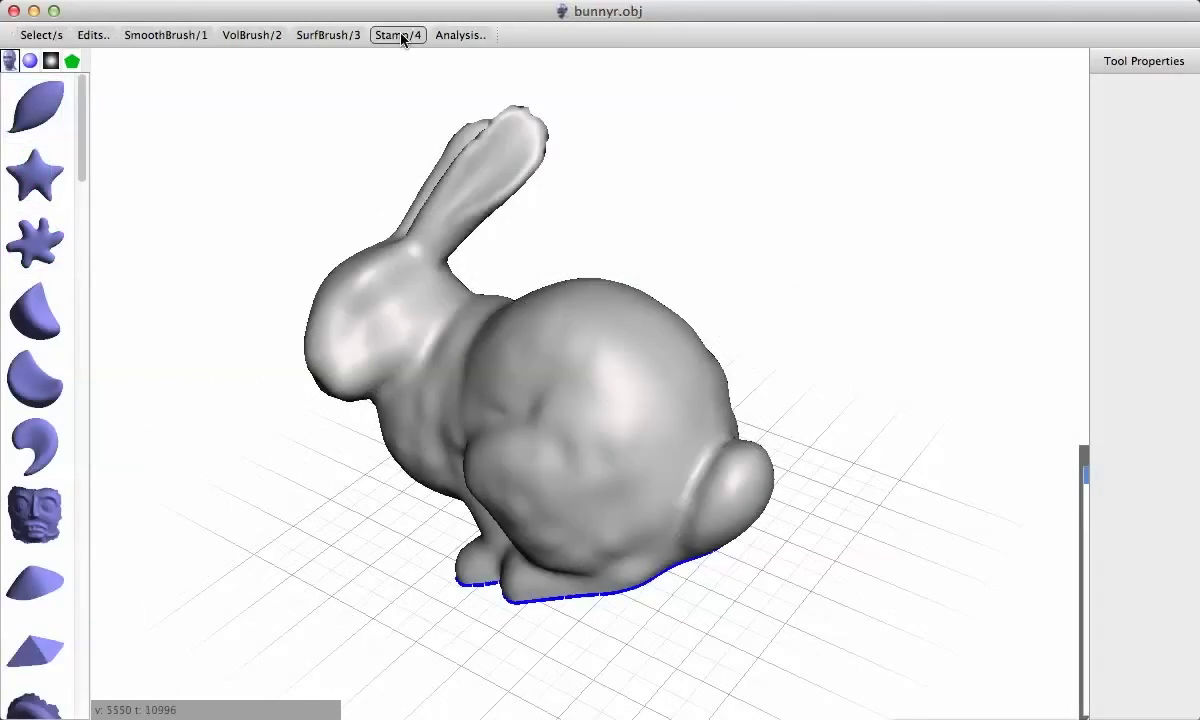
pyautogui.click(400, 36)
pyautogui.click(1097, 109)
pyautogui.moveTo(566, 337); pyautogui.dragTo(651, 480)
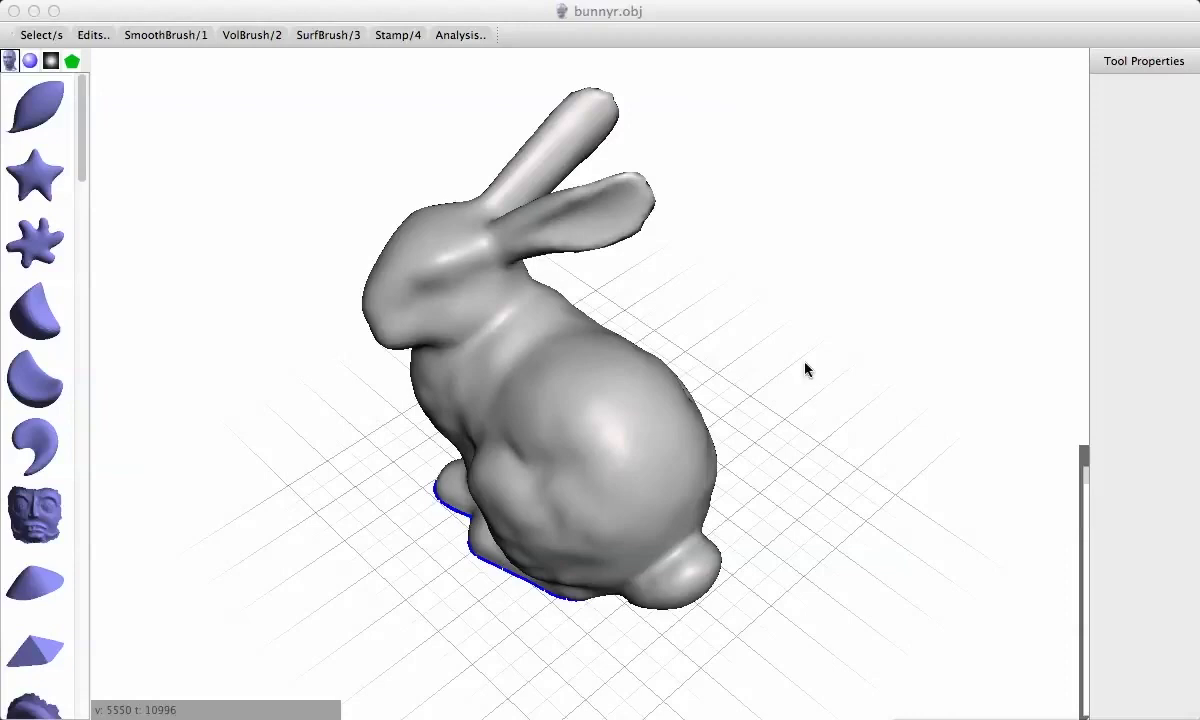
# Scale the bunny uniformly with Units / Scale by setting its blue bounding-box dimension to 5 cm
pyautogui.click(461, 38)
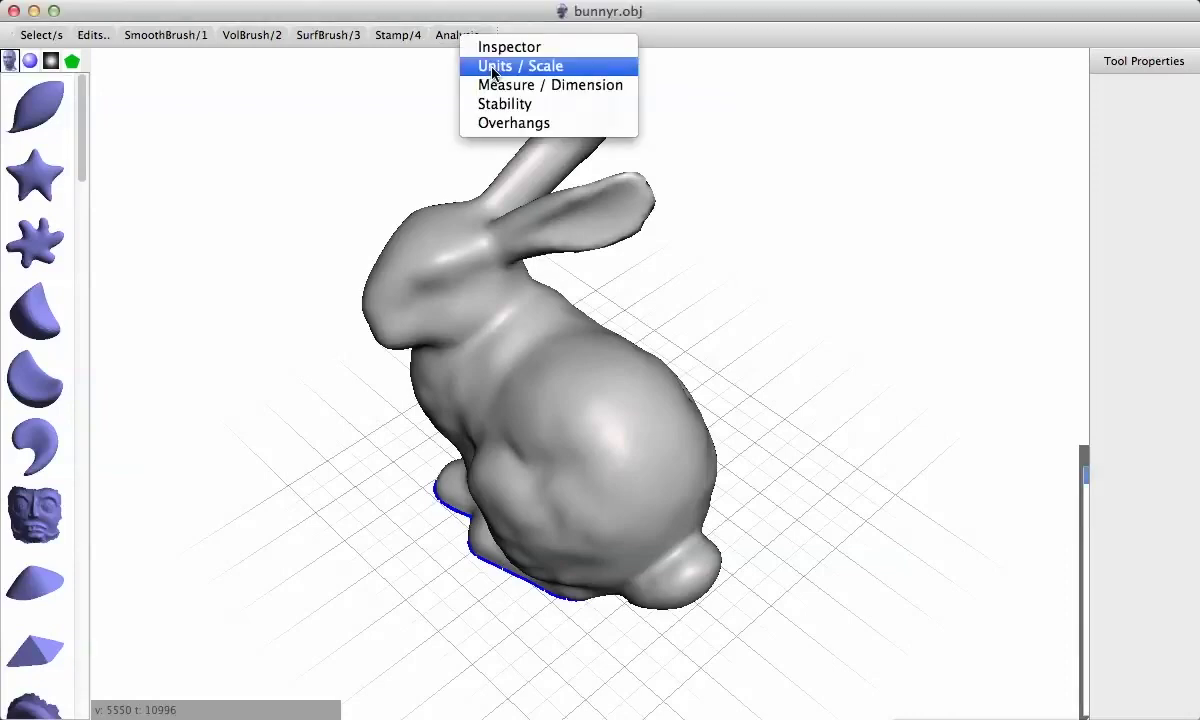
pyautogui.click(493, 67)
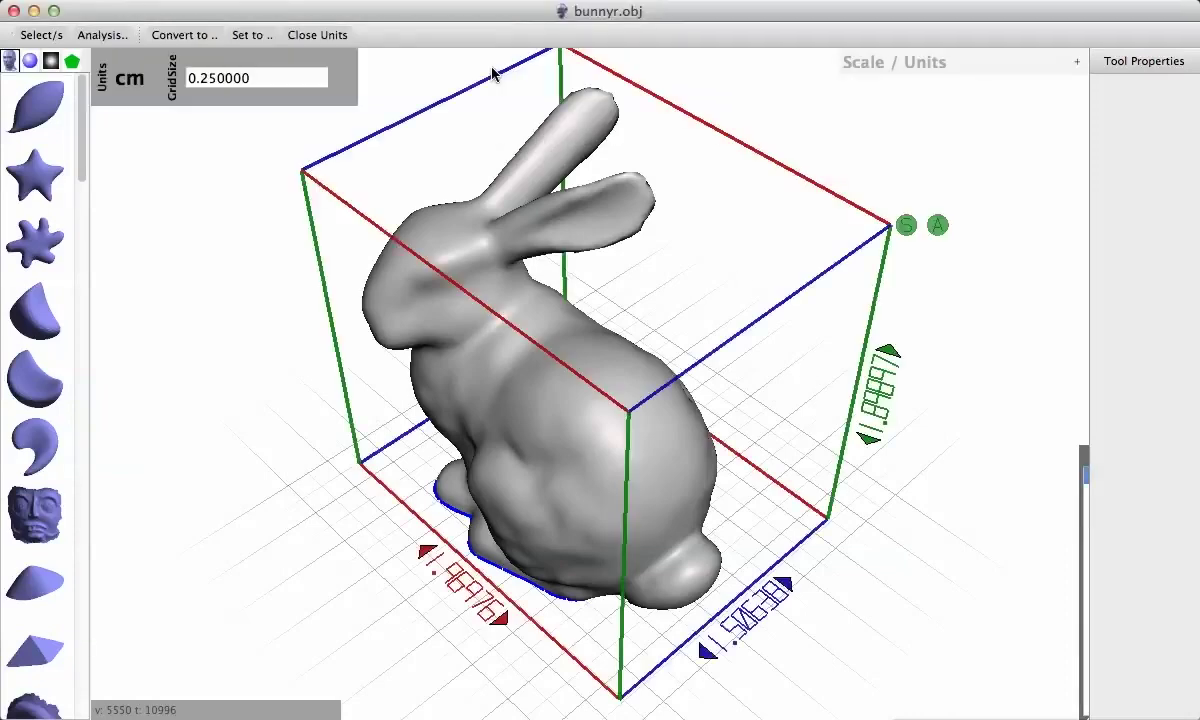
pyautogui.moveTo(748, 625); pyautogui.dragTo(812, 563)
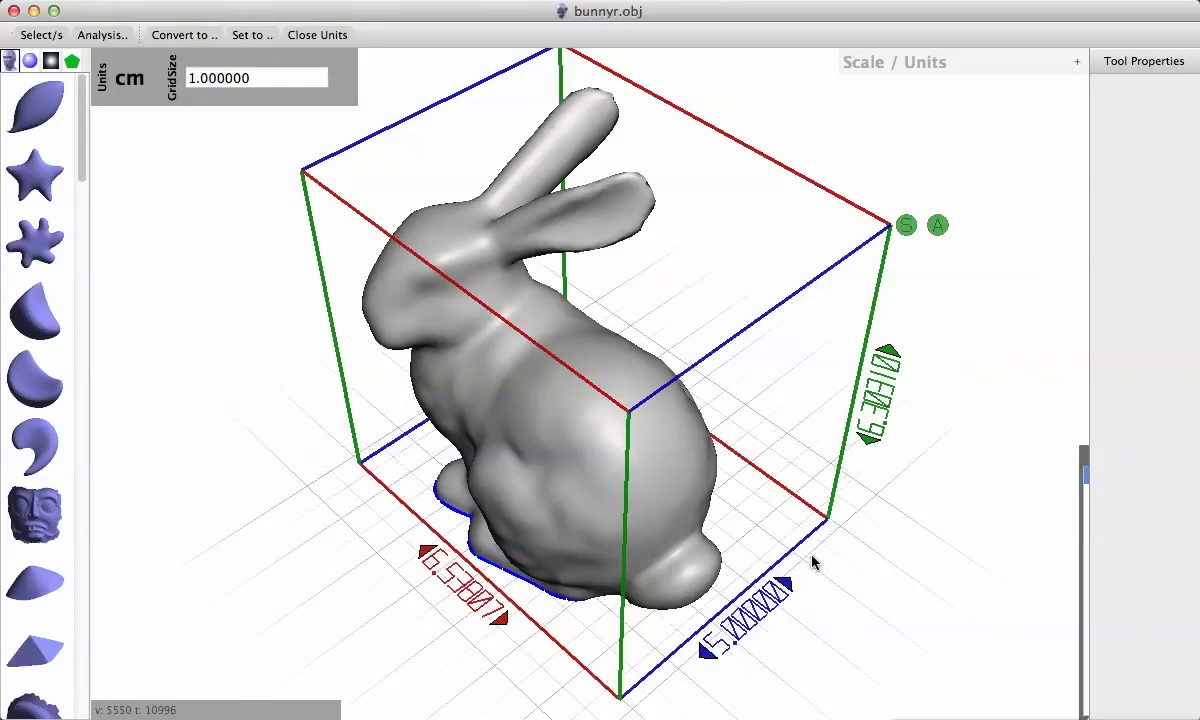
# Convert the bunny's dimensions to inches and apply one more unit conversion
pyautogui.click(183, 36)
pyautogui.click(230, 99)
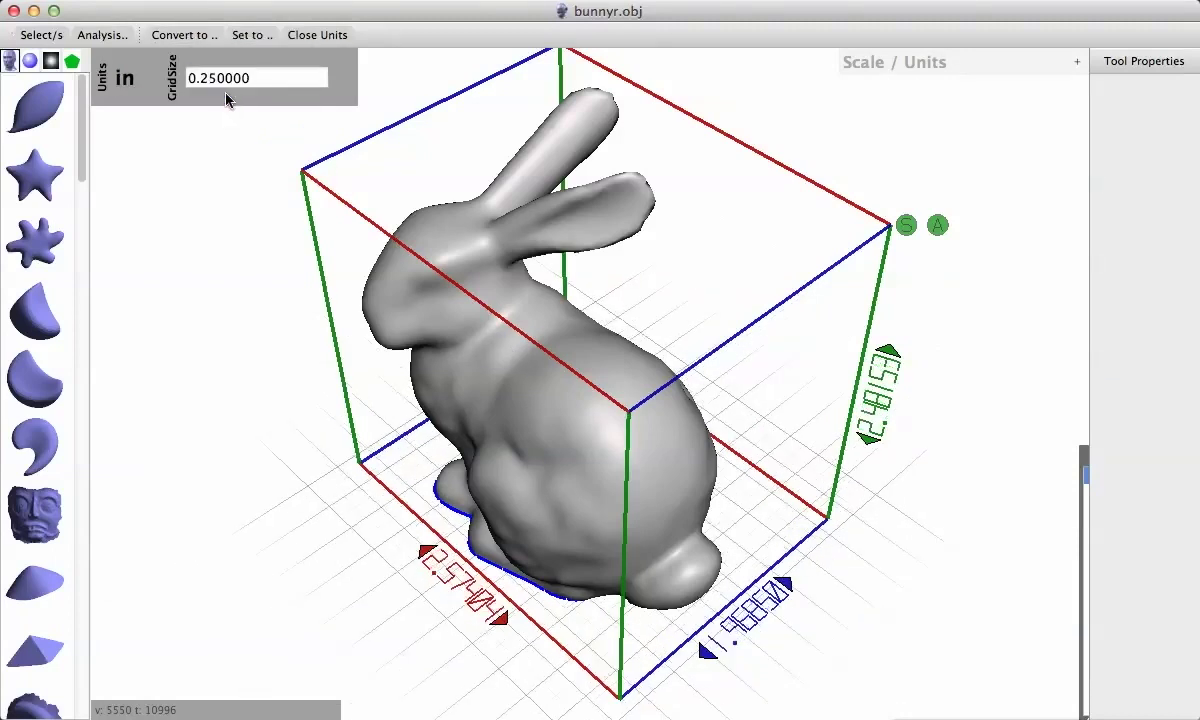
pyautogui.click(190, 40)
pyautogui.click(204, 64)
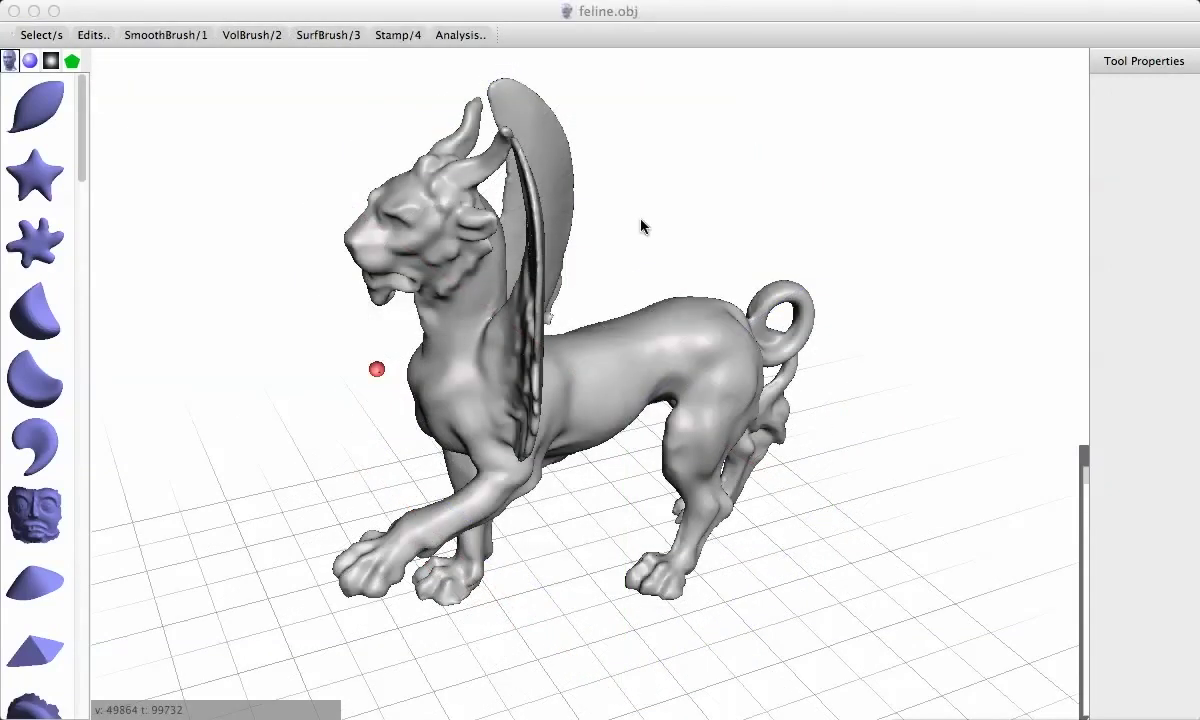
# Run Stability analysis on the feline model and raise the contact tolerance for its feet
pyautogui.click(445, 36)
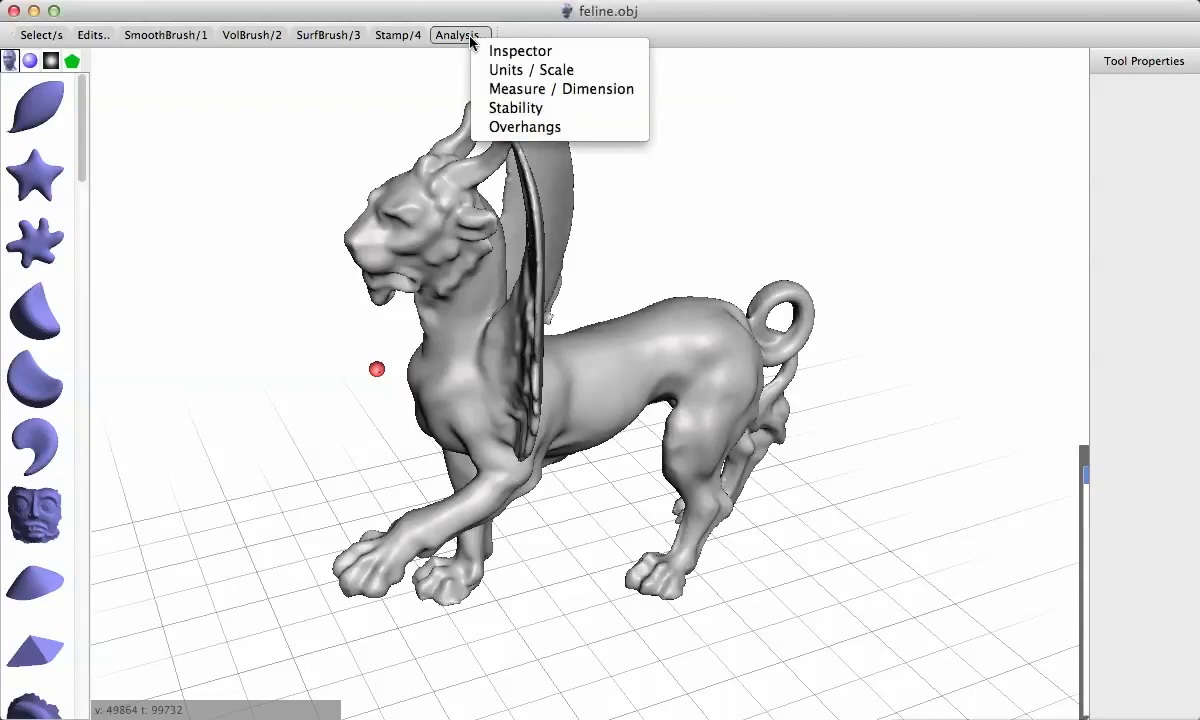
pyautogui.click(512, 110)
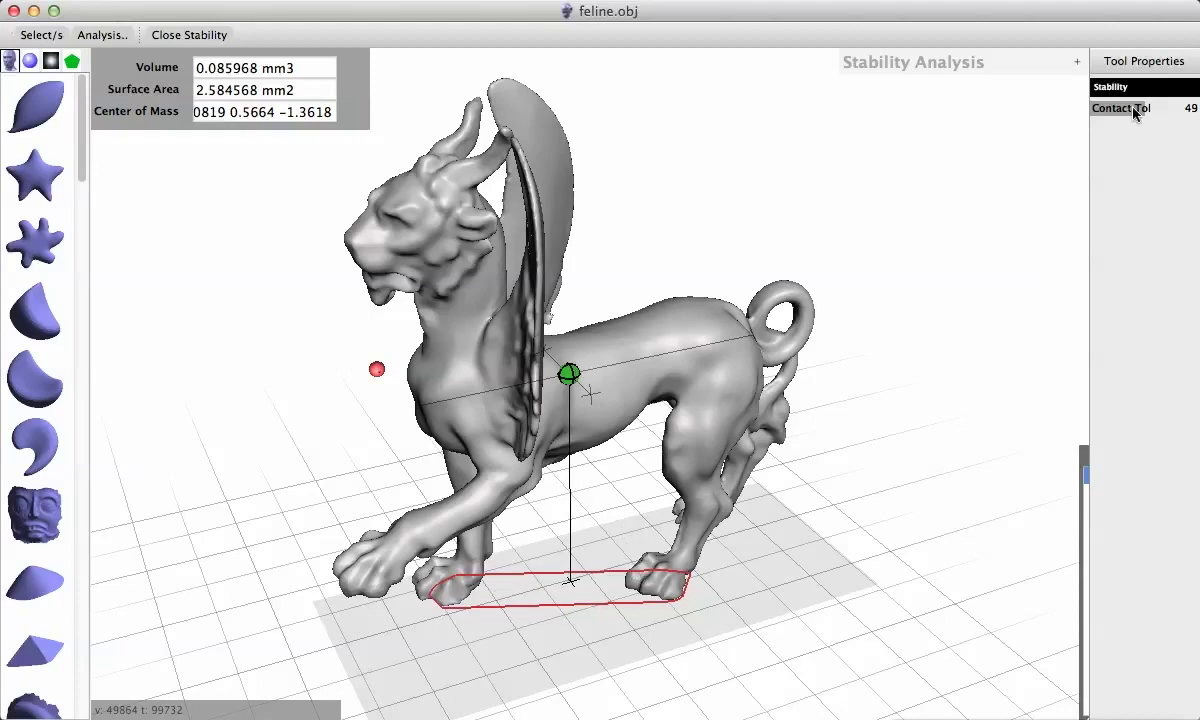
pyautogui.moveTo(1146, 116); pyautogui.dragTo(1180, 120)
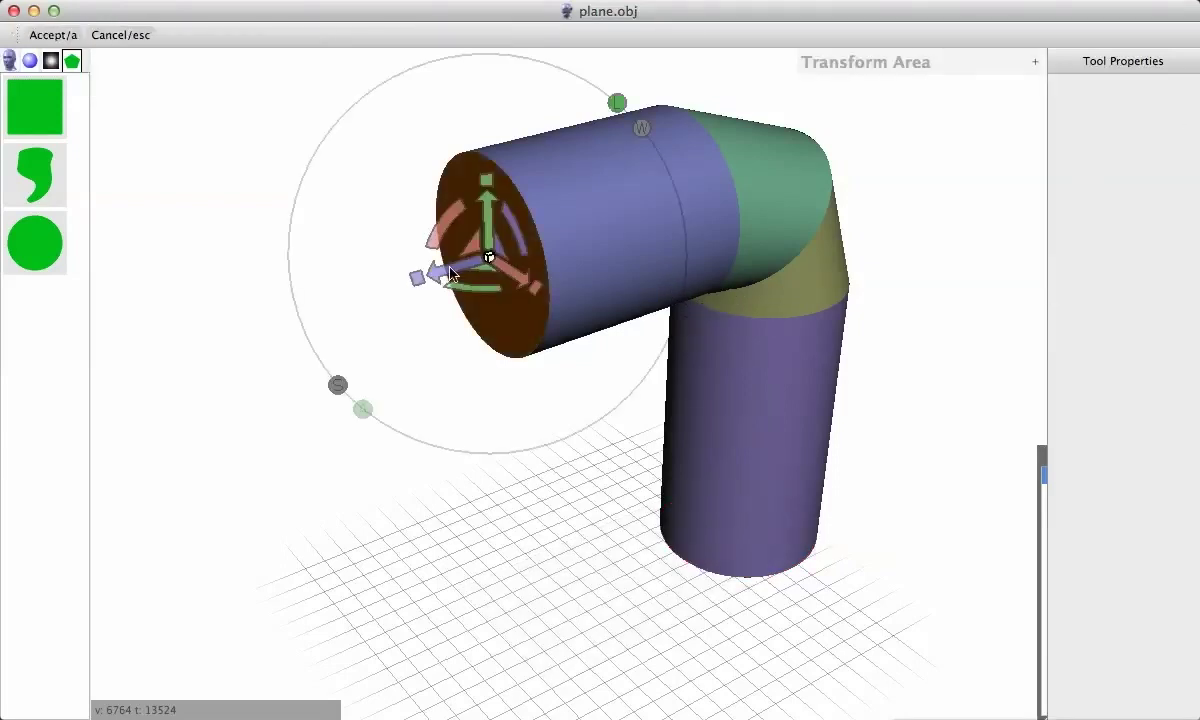
# Pull the bent pipe's horizontal end outward along its axis and run Stability analysis on the lengthened pipe
pyautogui.moveTo(461, 245); pyautogui.dragTo(193, 316)
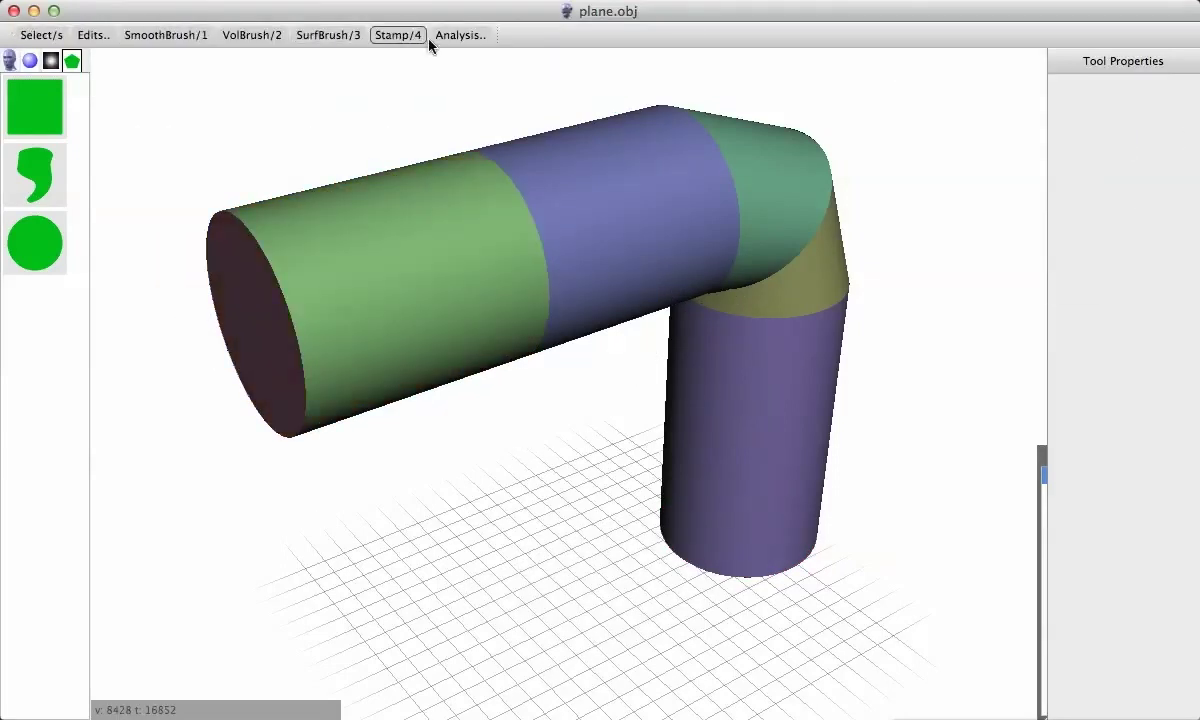
pyautogui.click(442, 36)
pyautogui.click(495, 104)
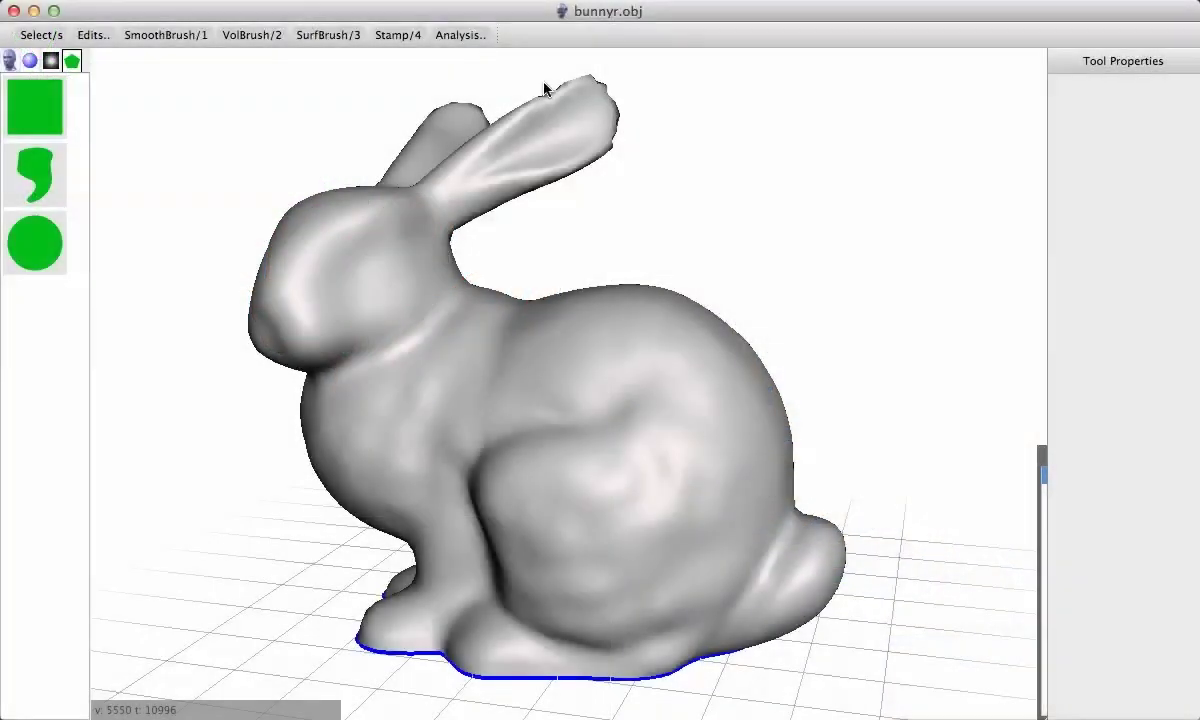
# Run Overhang Analysis on the bunny, examine its underside, adjust the angle threshold, and close the analysis
pyautogui.click(478, 35)
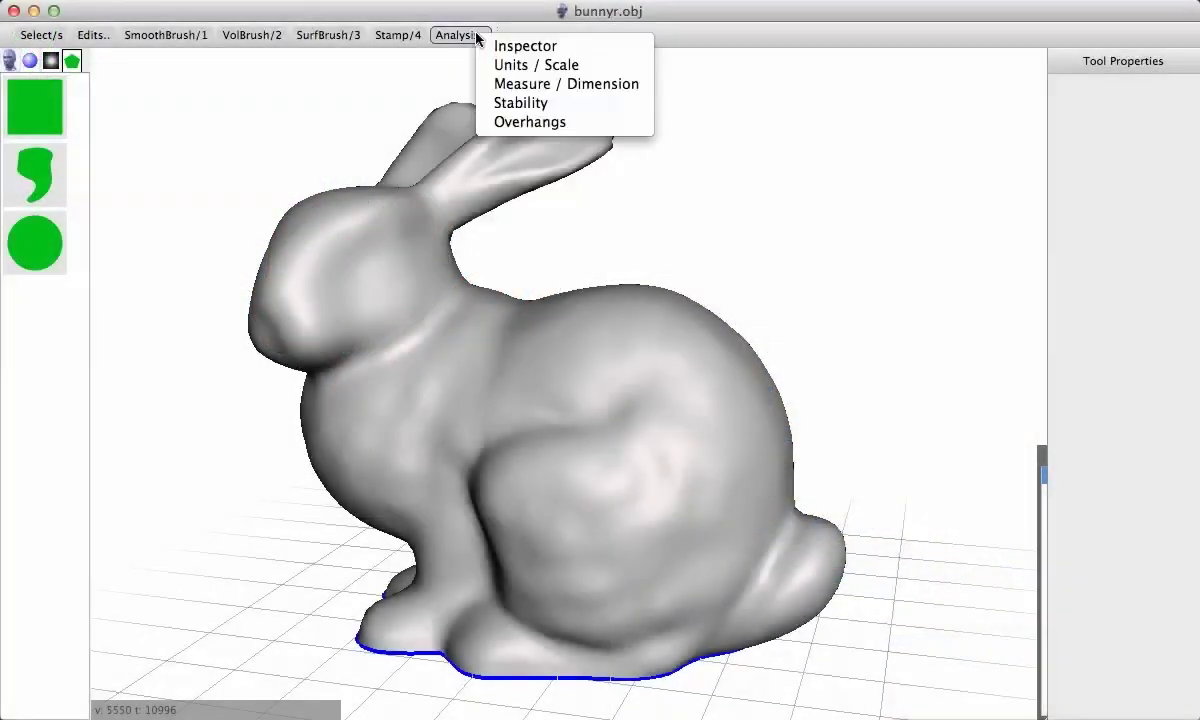
pyautogui.click(520, 122)
pyautogui.moveTo(383, 319); pyautogui.dragTo(634, 200, button='right')
pyautogui.moveTo(583, 234); pyautogui.dragTo(563, 239, button='right')
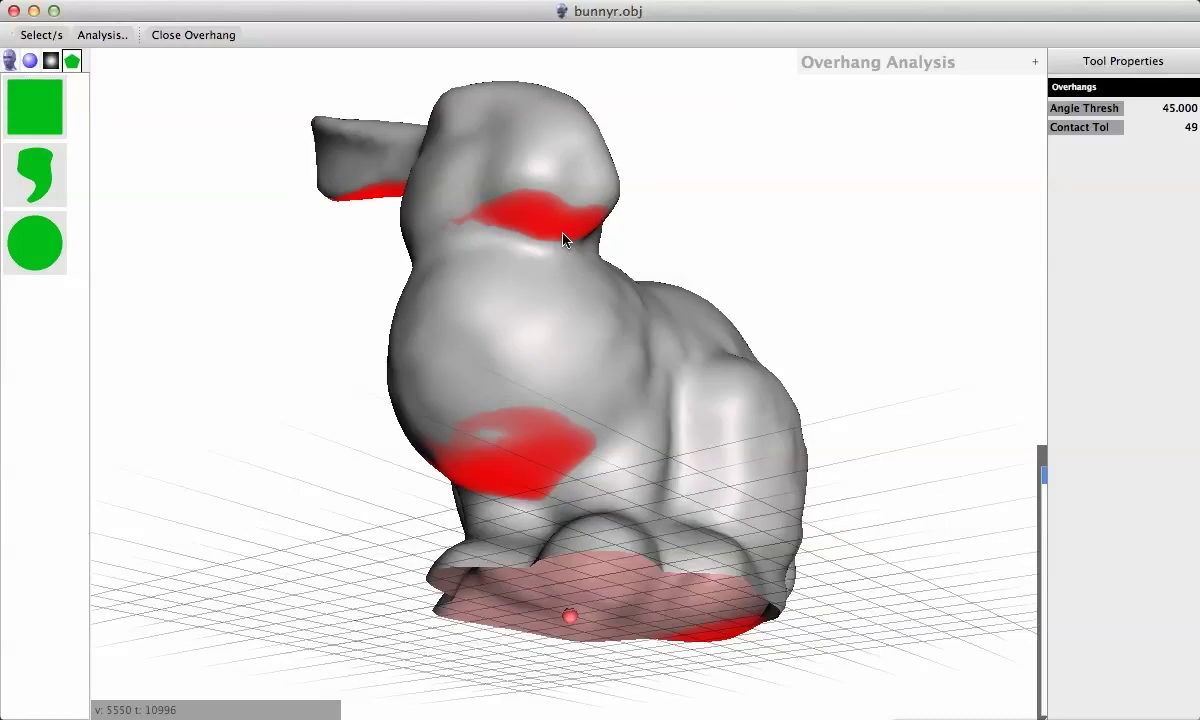
pyautogui.moveTo(1125, 112)
pyautogui.mouseDown()
pyautogui.moveTo(1168, 108)
pyautogui.moveTo(1127, 113)
pyautogui.mouseUp()
pyautogui.moveTo(892, 214); pyautogui.dragTo(809, 257, button='right')
pyautogui.press('Escape')
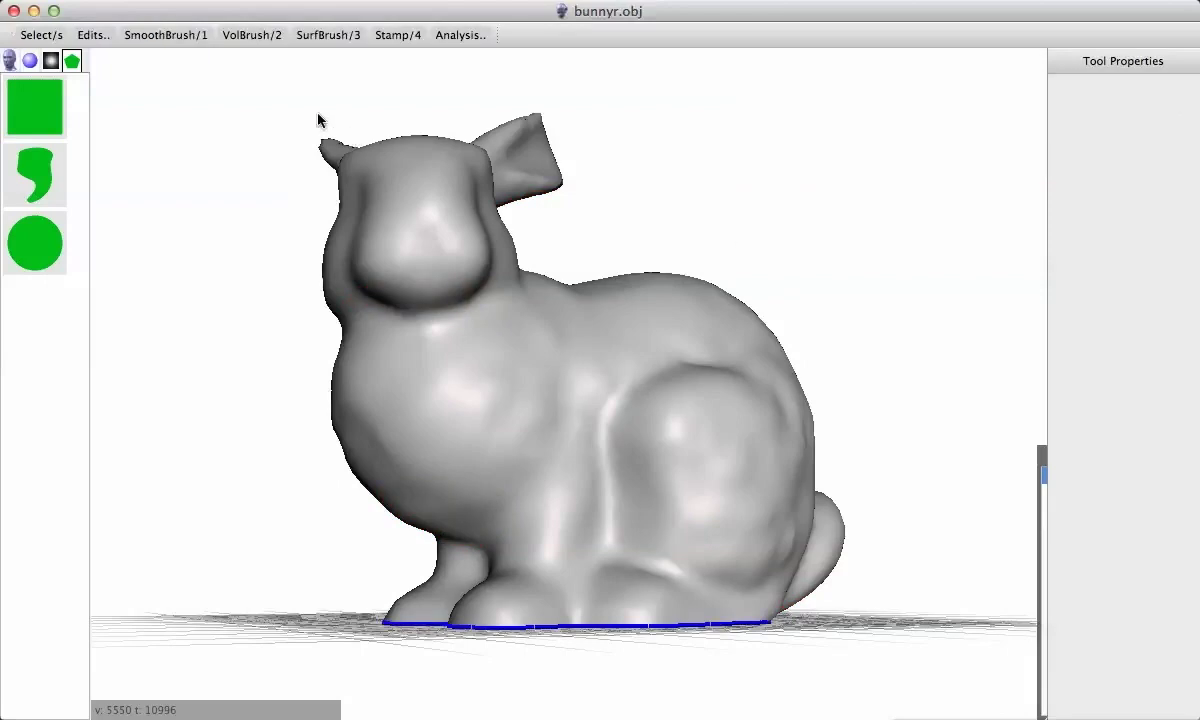
# Apply the overhang shader to the bunny so that its underside can be examined while editing
pyautogui.click(30, 61)
pyautogui.moveTo(44, 372); pyautogui.dragTo(517, 343)
pyautogui.moveTo(517, 343); pyautogui.dragTo(500, 250, button='right')
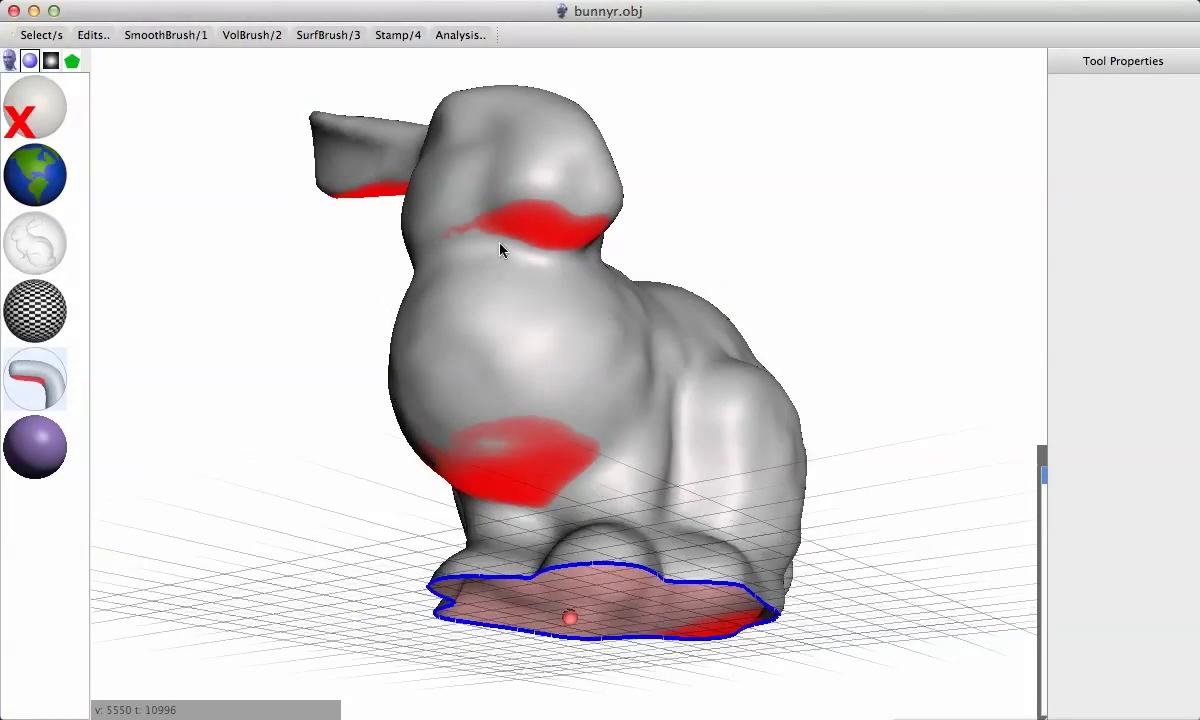
# Brush over the overhanging area beneath the bunny's chin with the VolBrush and inspect the edit
pyautogui.click(251, 35)
pyautogui.moveTo(503, 238)
pyautogui.keyDown('shift'); pyautogui.mouseDown()
pyautogui.moveTo(558, 238)
pyautogui.moveTo(549, 243)
pyautogui.mouseUp(); pyautogui.keyUp('shift')
pyautogui.moveTo(549, 243); pyautogui.dragTo(545, 415, button='right')
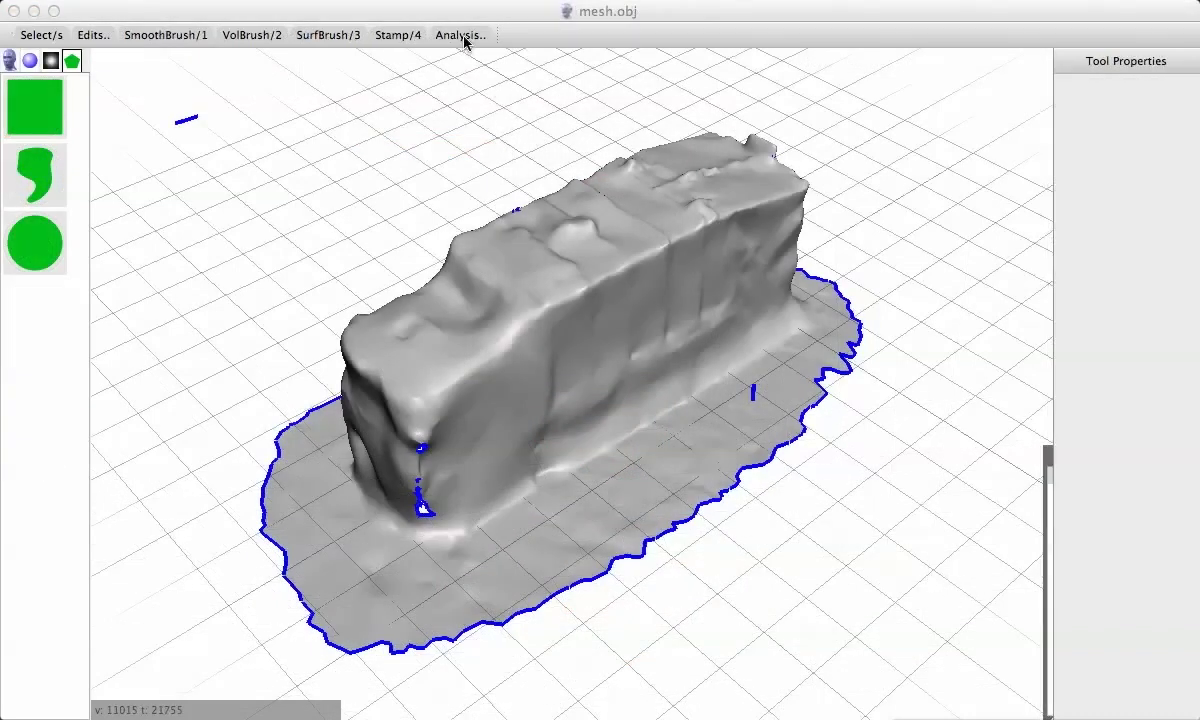
# Measure across the scanned block mesh with the Measure / Dimension tool
pyautogui.click(464, 38)
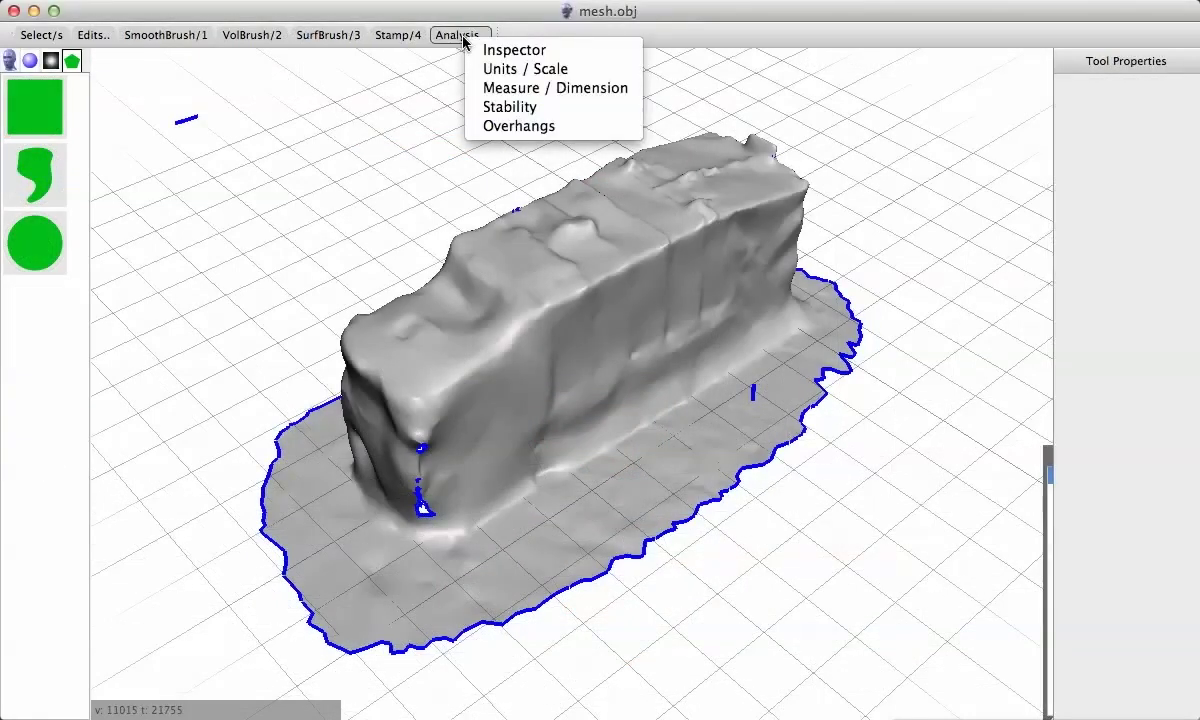
pyautogui.click(499, 88)
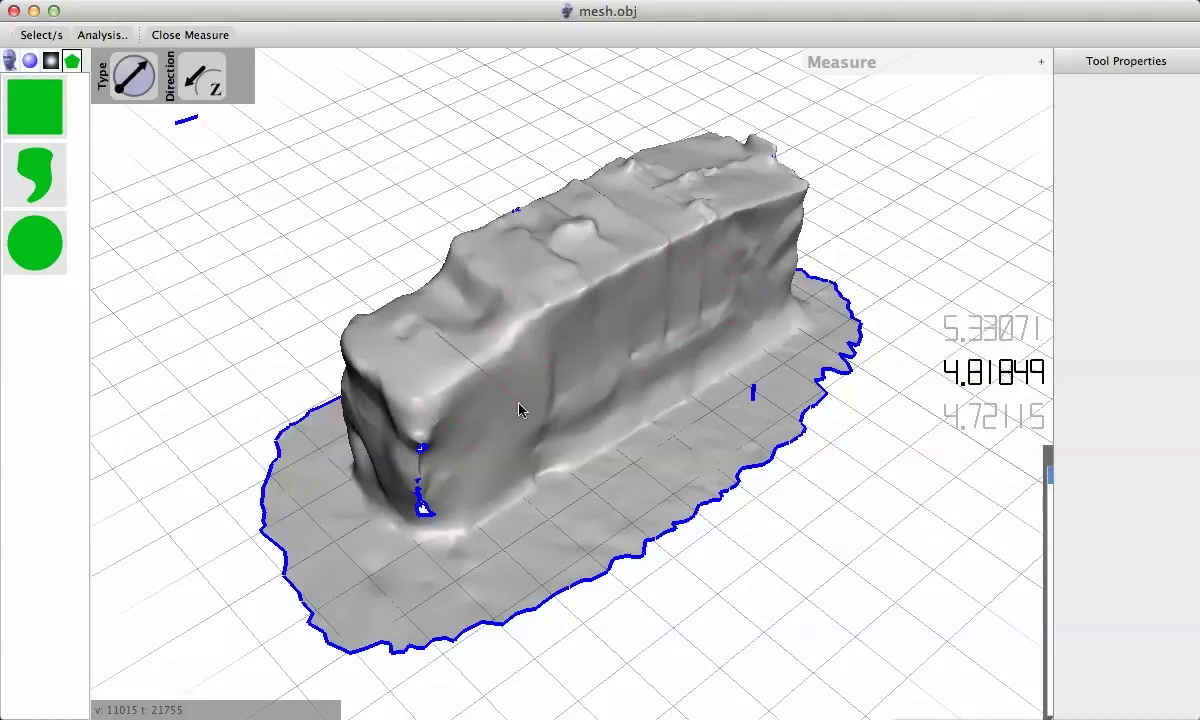
pyautogui.keyDown('alt'); pyautogui.moveTo(379, 421); pyautogui.dragTo(760, 393); pyautogui.keyUp('alt')
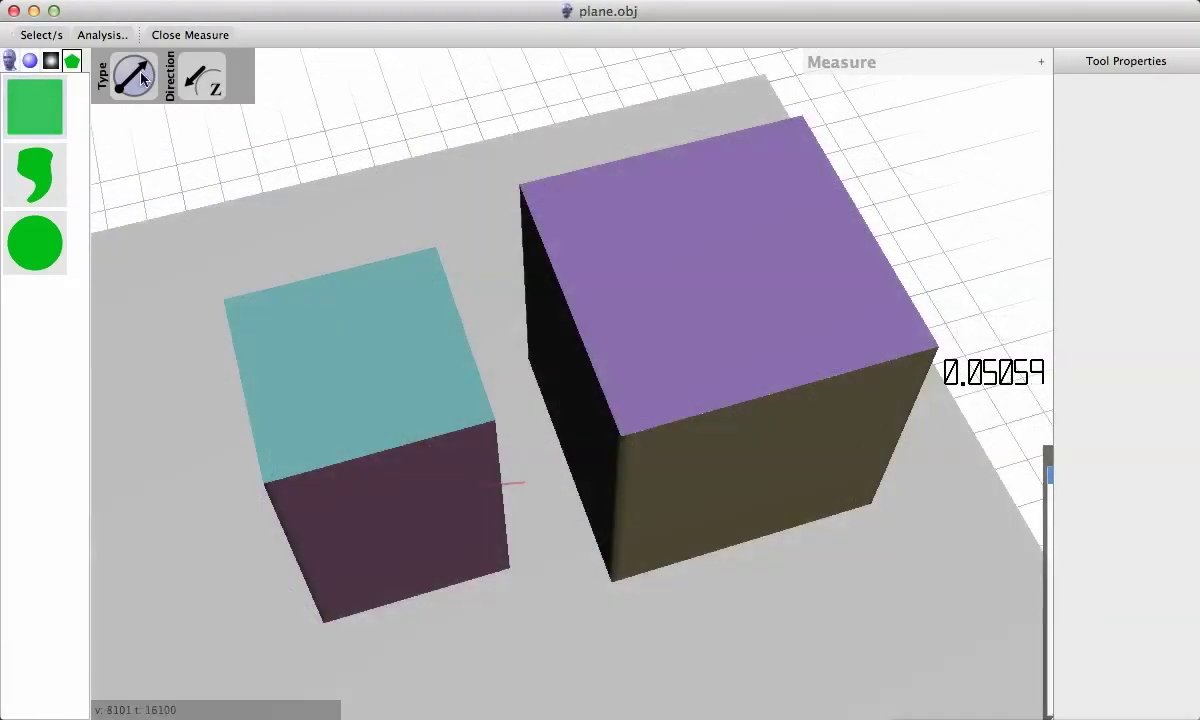
# Measure the gap between the two boxes, and change the measurement type to get their overall outer span
pyautogui.click(142, 79)
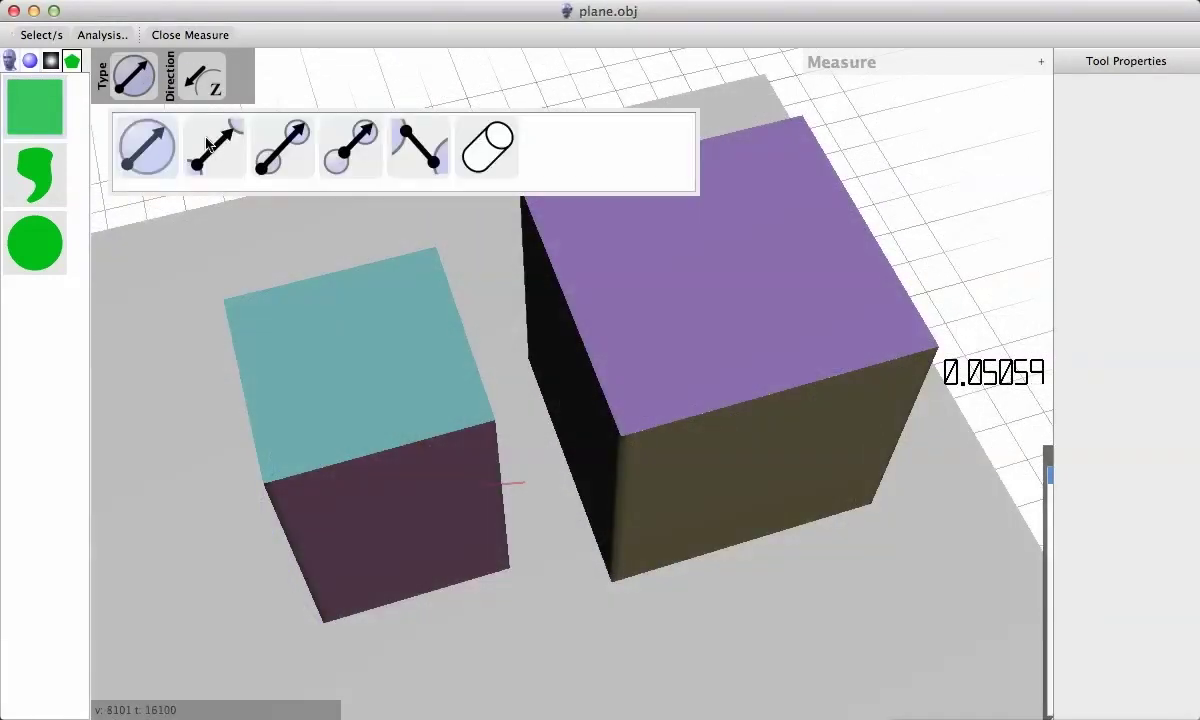
pyautogui.click(213, 148)
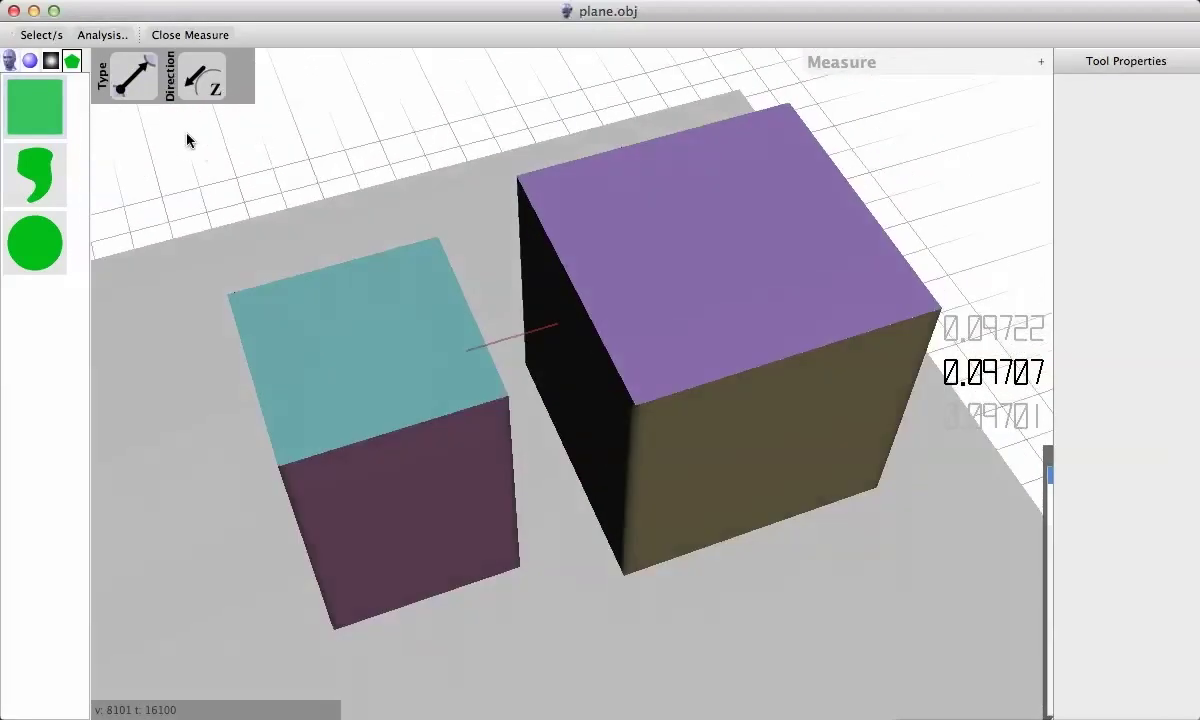
pyautogui.click(135, 80)
pyautogui.click(283, 148)
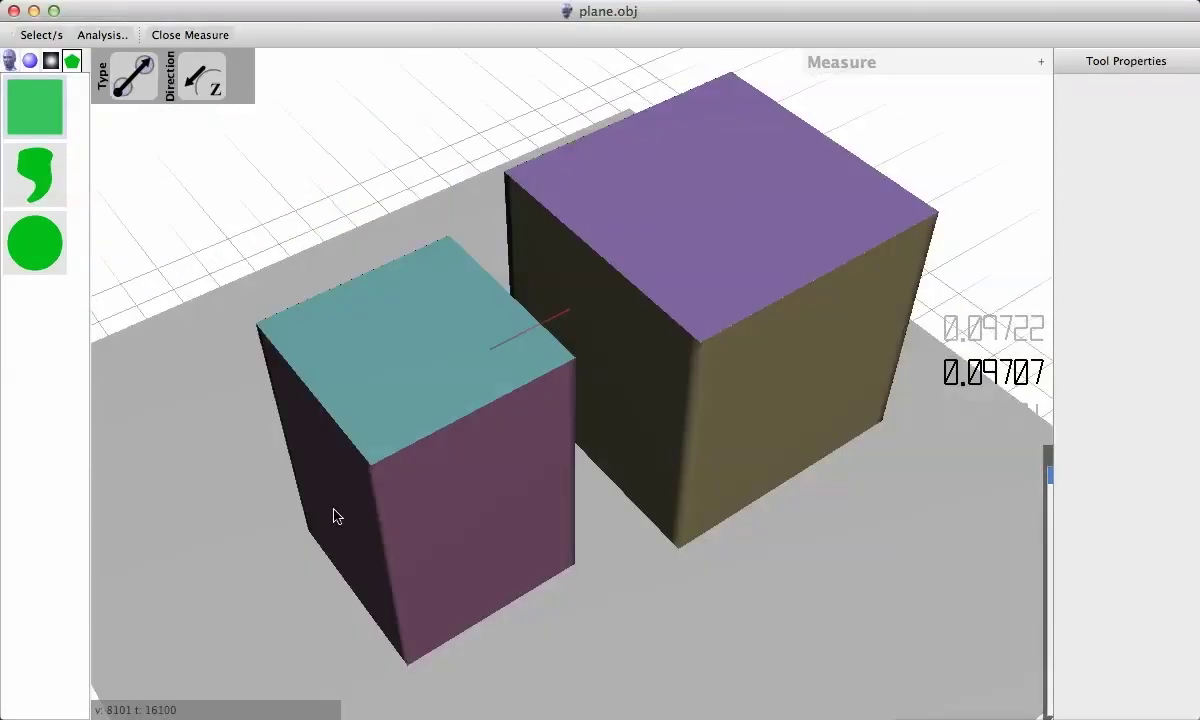
pyautogui.moveTo(775, 445); pyautogui.dragTo(302, 177, button='middle')
# Measure the point-to-point distance between opposite corners of the purple box's top face
pyautogui.click(145, 78)
pyautogui.click(407, 140)
pyautogui.moveTo(407, 140); pyautogui.dragTo(587, 525, button='middle')
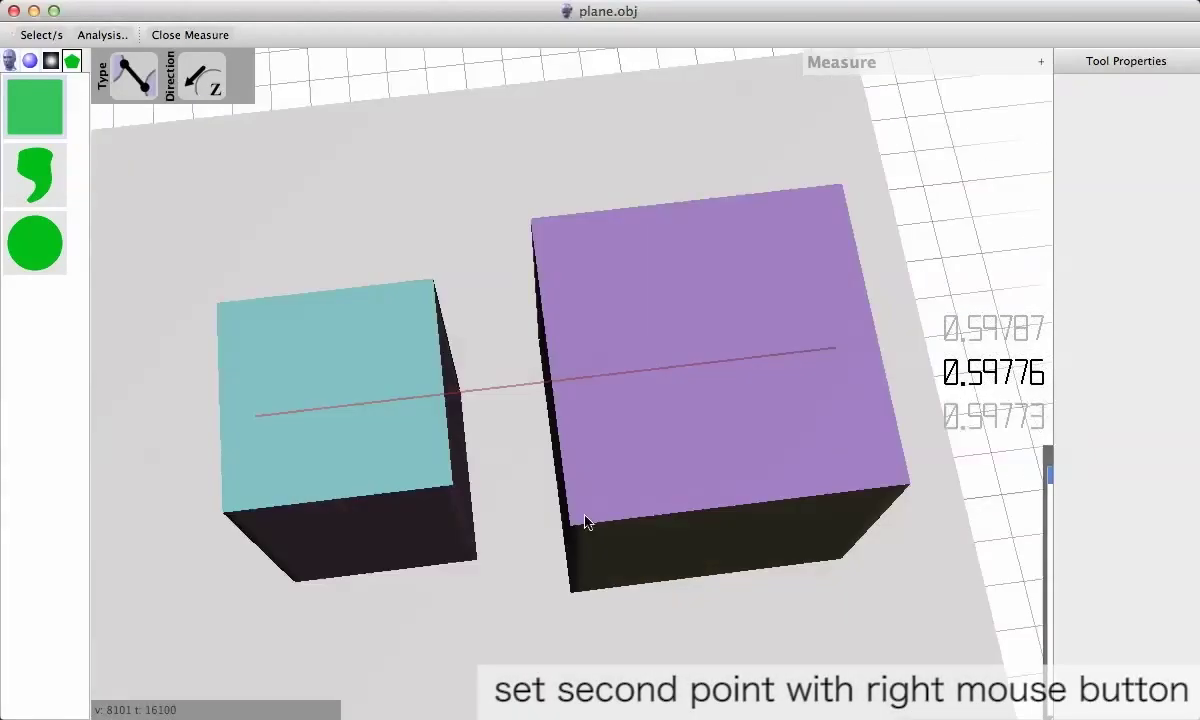
pyautogui.rightClick(841, 190)
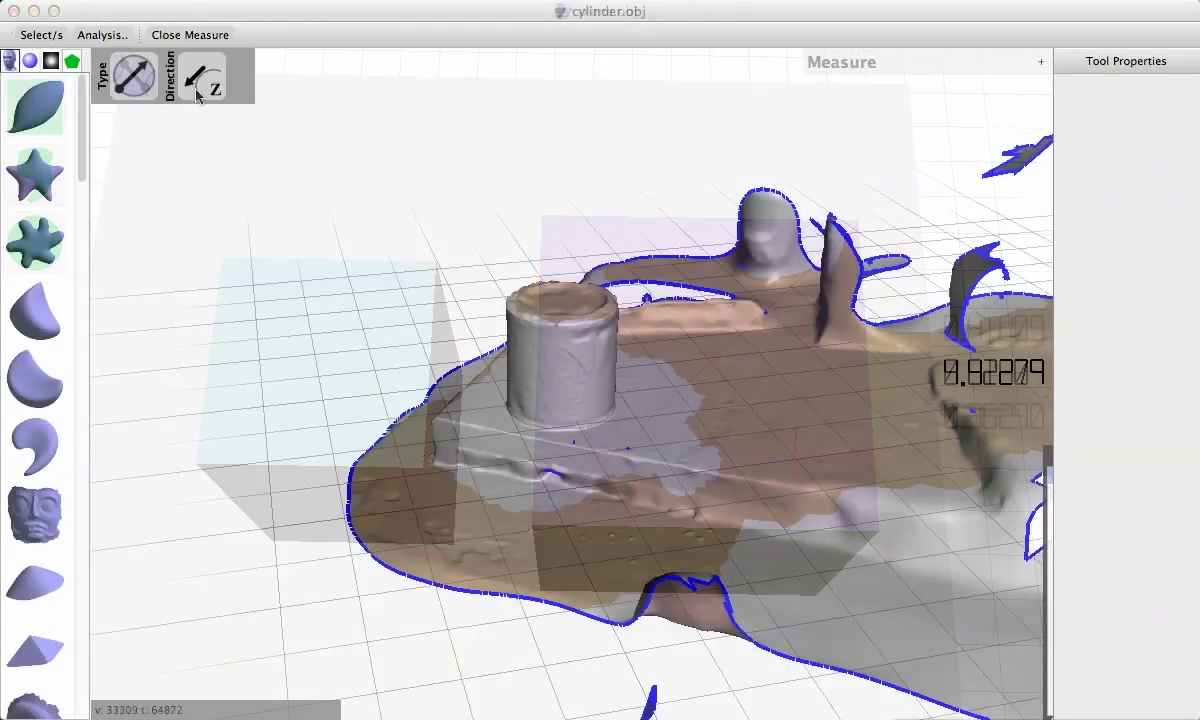
# Switch the measurement type to cylinder and mark strokes around the upper and lower wall of the scanned cylinder
pyautogui.click(147, 77)
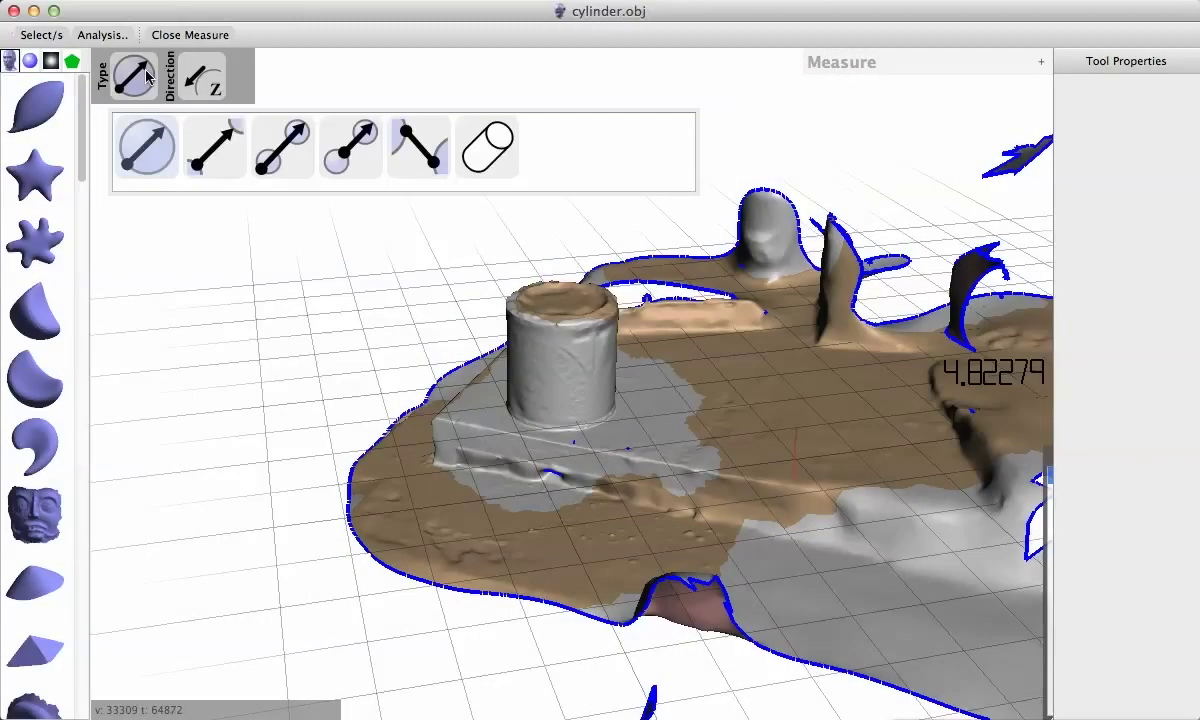
pyautogui.click(485, 150)
pyautogui.scroll(5, 449, 385)
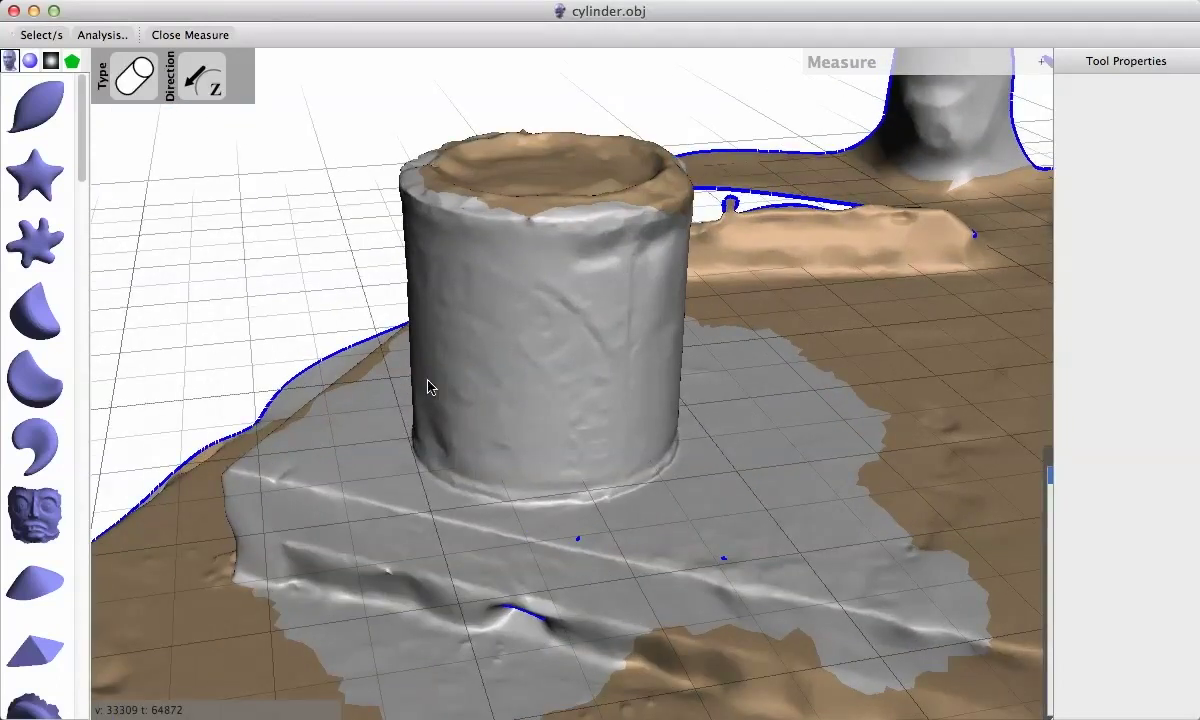
pyautogui.scroll(3, 449, 388)
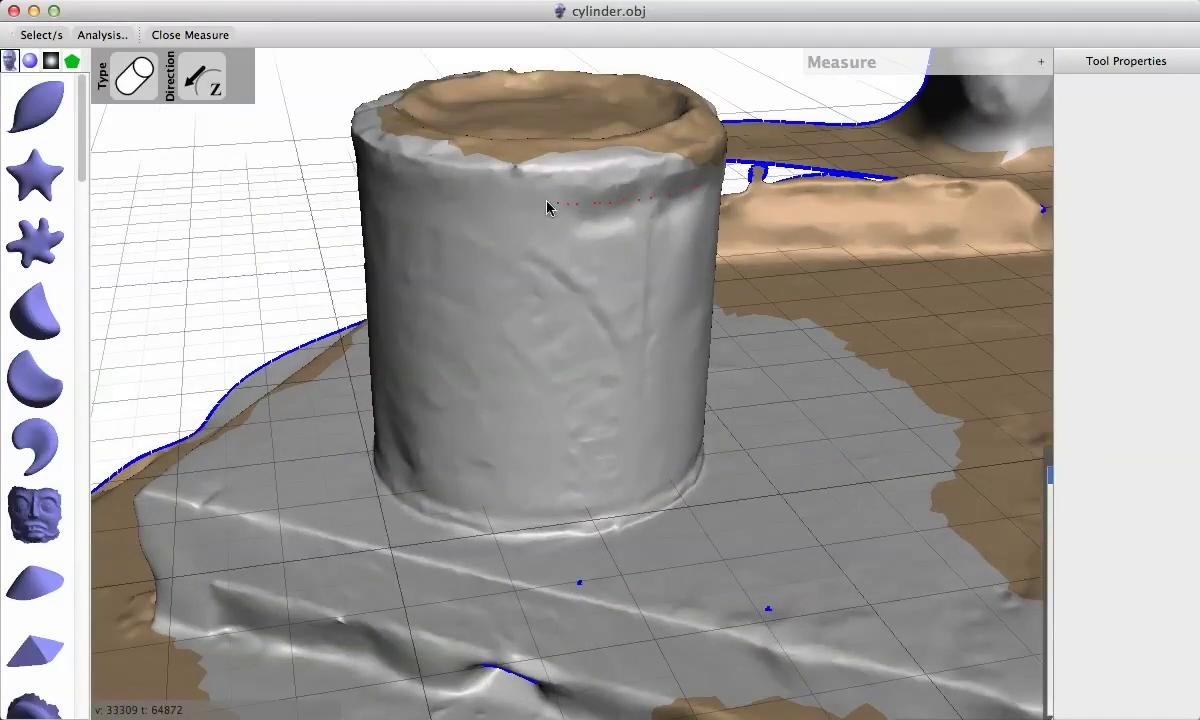
pyautogui.moveTo(425, 193); pyautogui.dragTo(407, 188)
pyautogui.moveTo(690, 450)
pyautogui.mouseDown()
pyautogui.moveTo(509, 490)
pyautogui.moveTo(407, 473)
pyautogui.mouseUp()
pyautogui.moveTo(407, 472); pyautogui.dragTo(787, 446, button='right')
pyautogui.moveTo(776, 436)
pyautogui.mouseDown()
pyautogui.moveTo(728, 446)
pyautogui.moveTo(533, 435)
pyautogui.mouseUp()
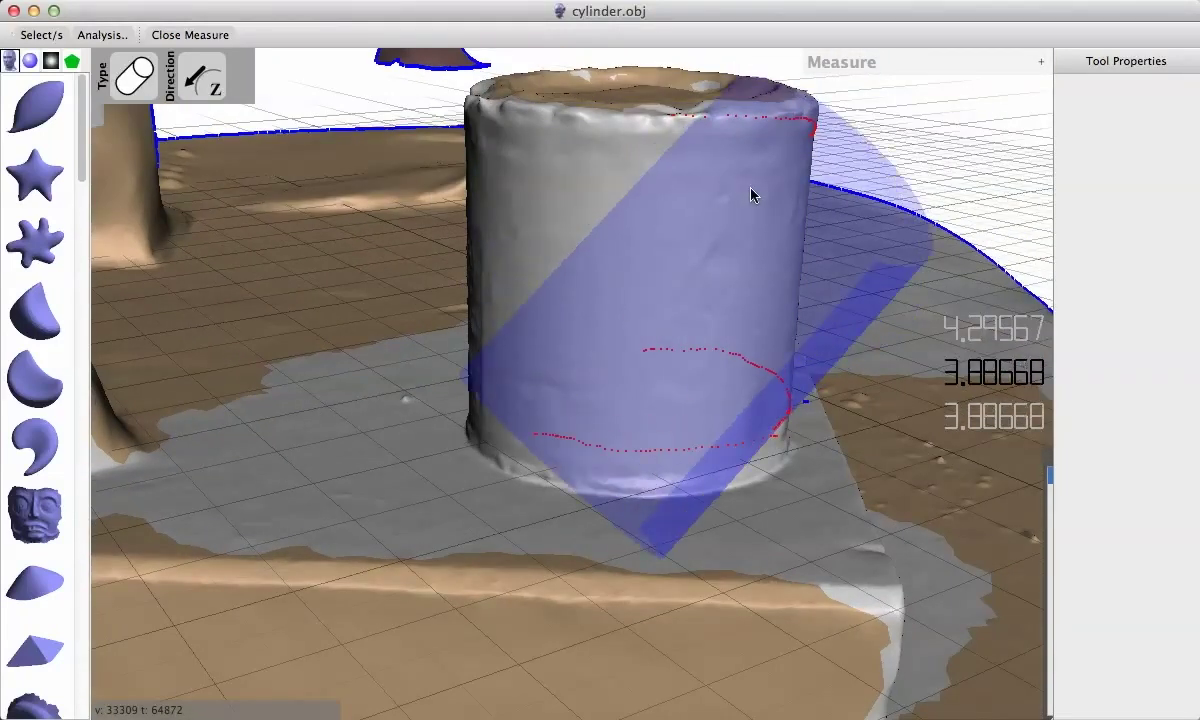
# Add more strokes around the other sides of the scanned cylinder to refine the fitted measurement
pyautogui.moveTo(787, 148); pyautogui.dragTo(676, 157)
pyautogui.moveTo(503, 150); pyautogui.dragTo(713, 414, button='right')
pyautogui.moveTo(711, 428); pyautogui.dragTo(554, 430)
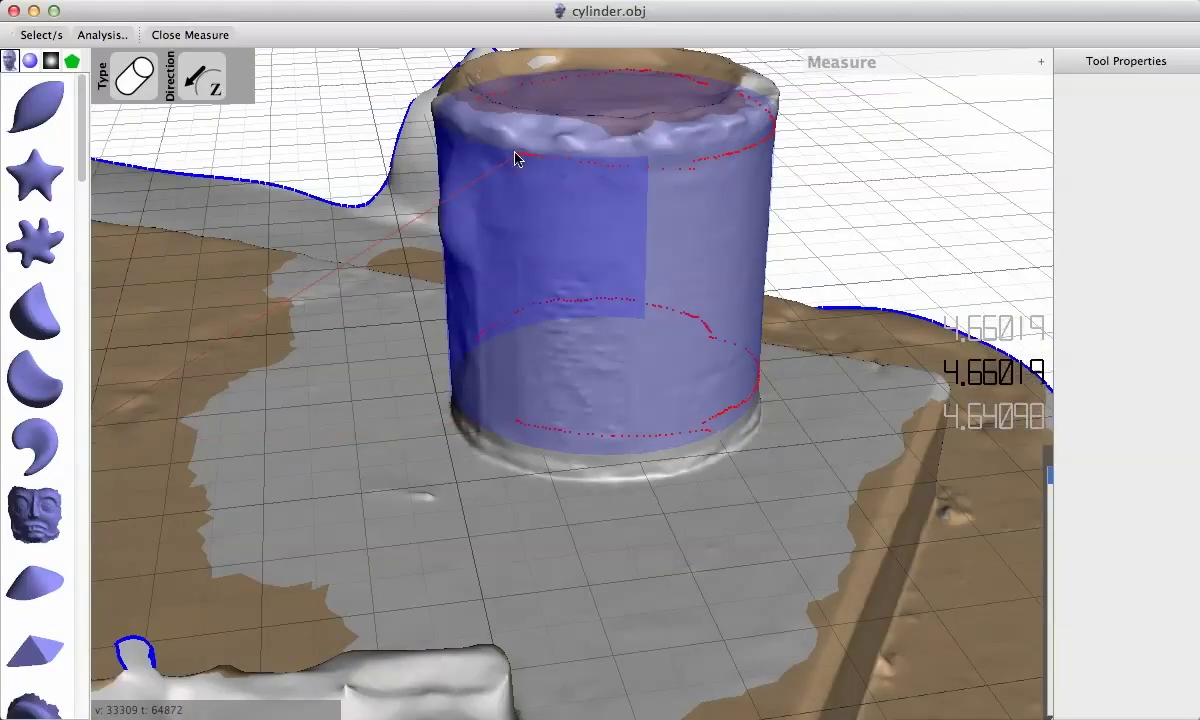
pyautogui.moveTo(772, 219); pyautogui.dragTo(611, 404, button='right')
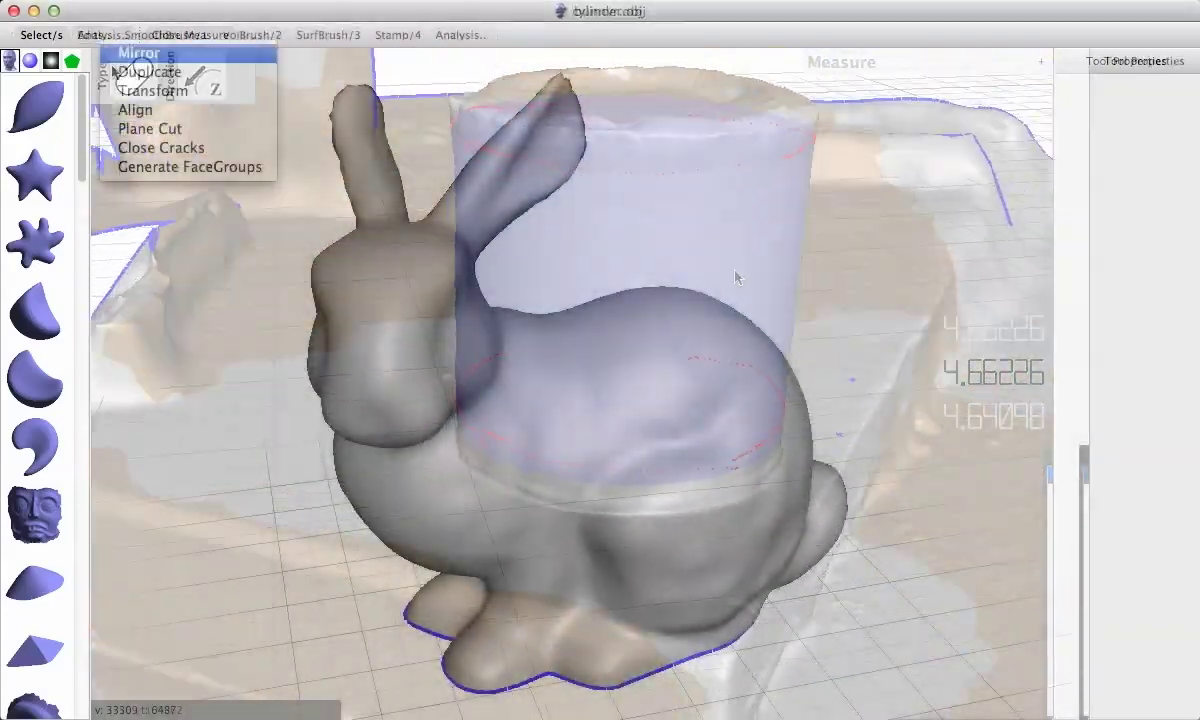
# Cut off the front of the bunny's head and ear with a tilted Plane Cut
pyautogui.click(136, 135)
pyautogui.moveTo(624, 300); pyautogui.dragTo(682, 342)
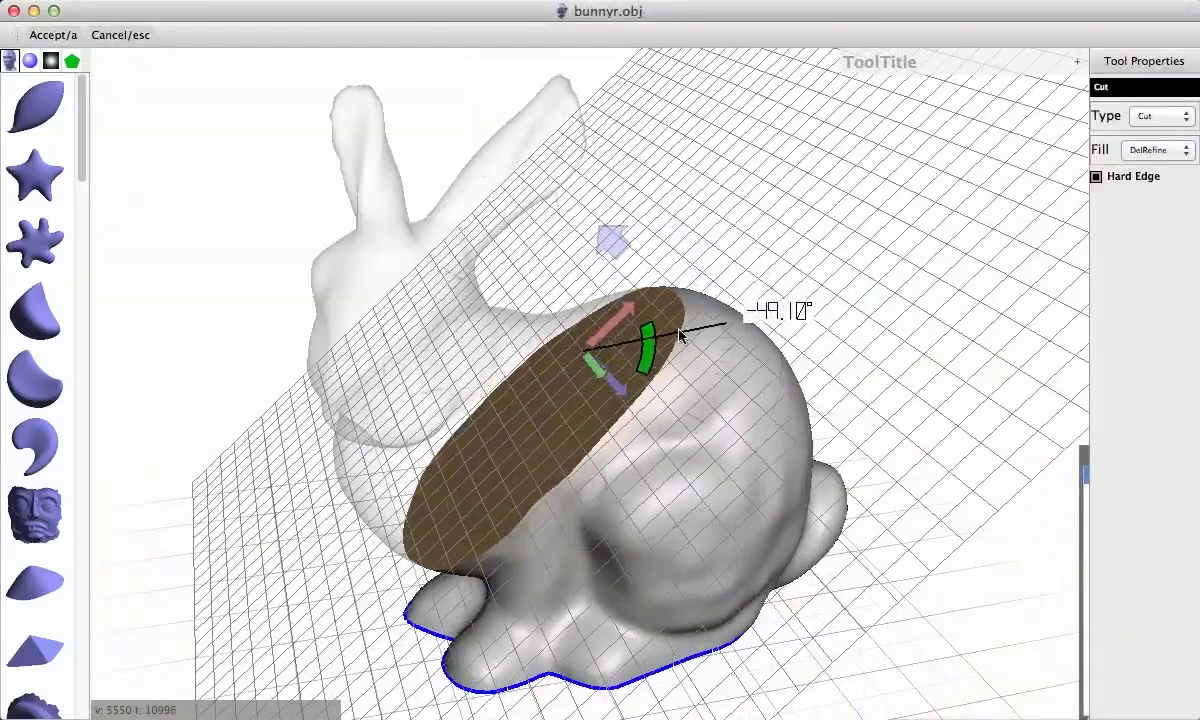
pyautogui.moveTo(612, 362); pyautogui.dragTo(421, 289)
pyautogui.press('a')
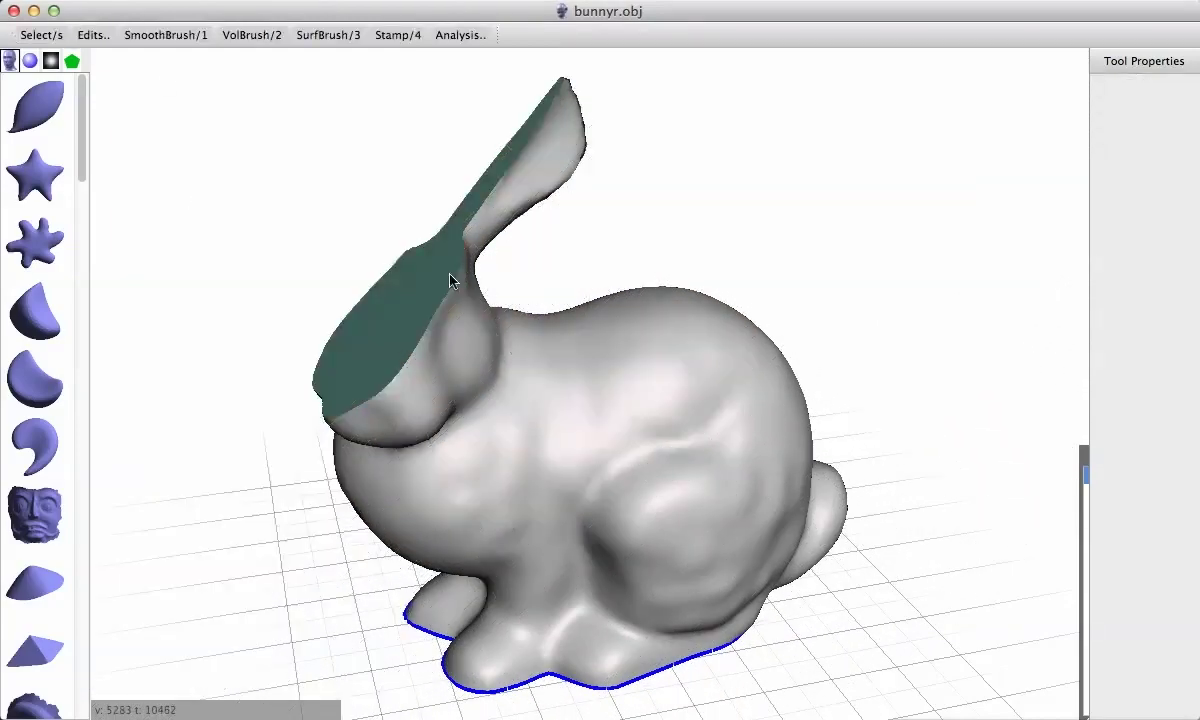
# Apply a second tilted Plane Cut through the bunny with the cut type set to Slice
pyautogui.click(94, 35)
pyautogui.click(234, 155)
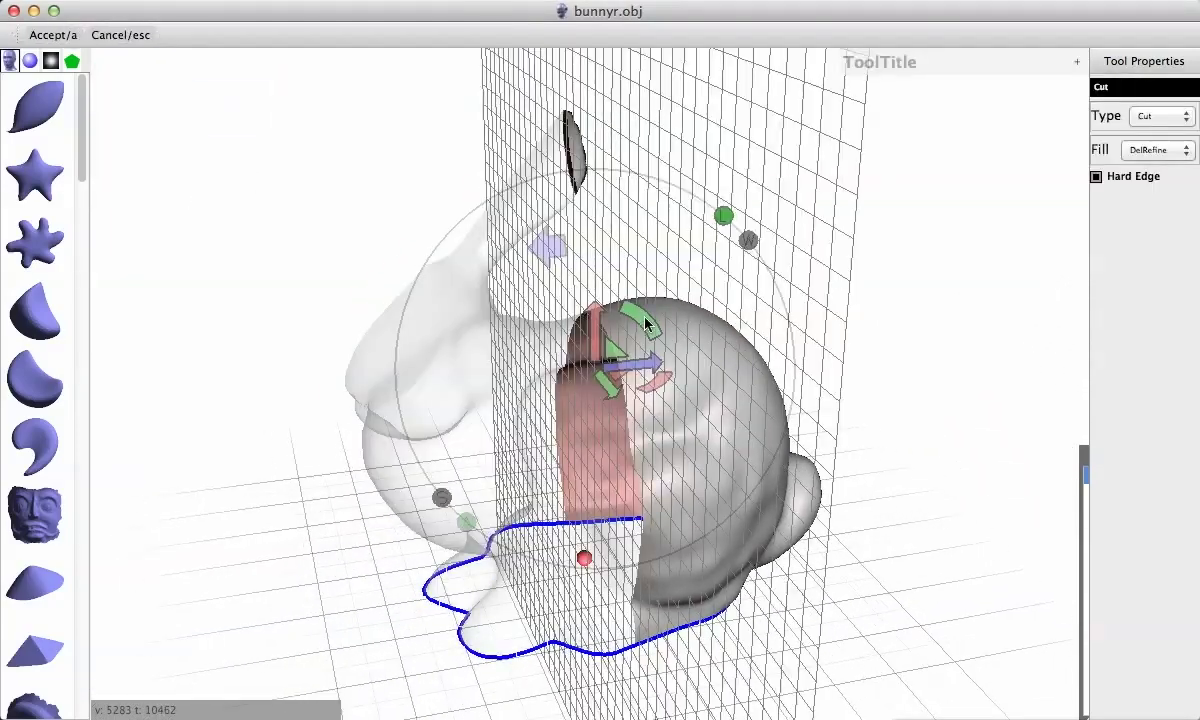
pyautogui.moveTo(640, 345); pyautogui.dragTo(742, 405)
pyautogui.click(1160, 116)
pyautogui.click(1160, 130)
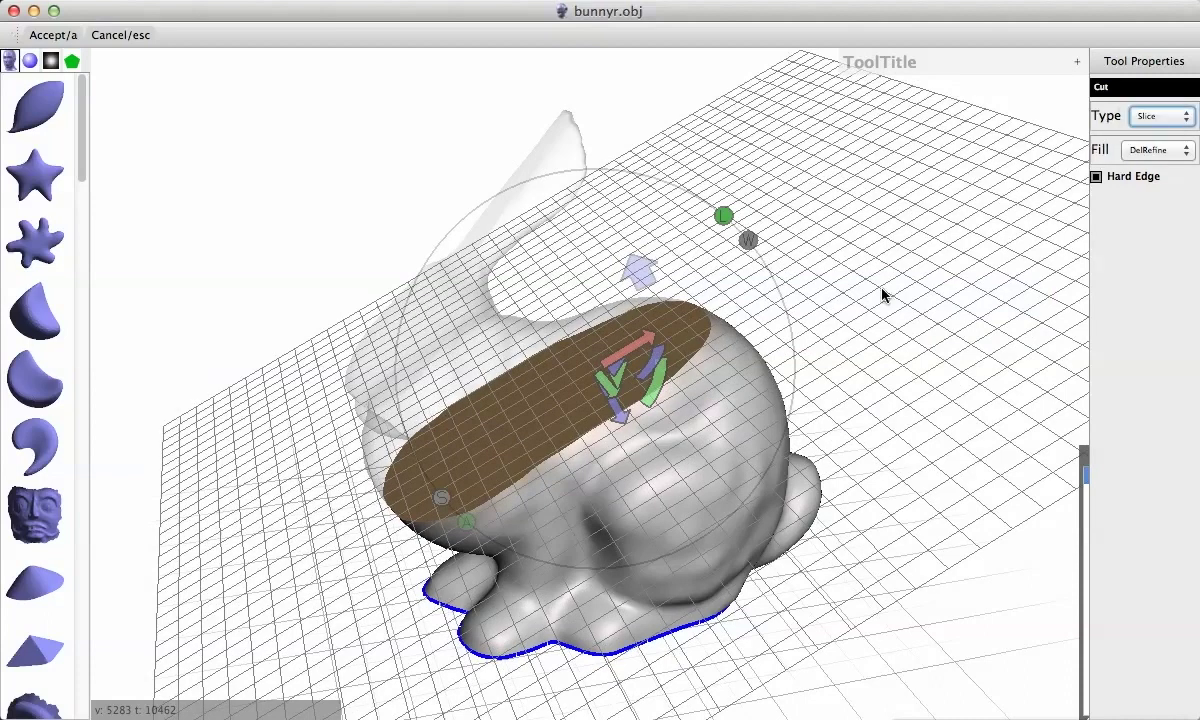
pyautogui.click(53, 35)
# Select the bunny's sliced-off head piece, move it away from the body, and clear the selection
pyautogui.press('s')
pyautogui.doubleClick(438, 349)
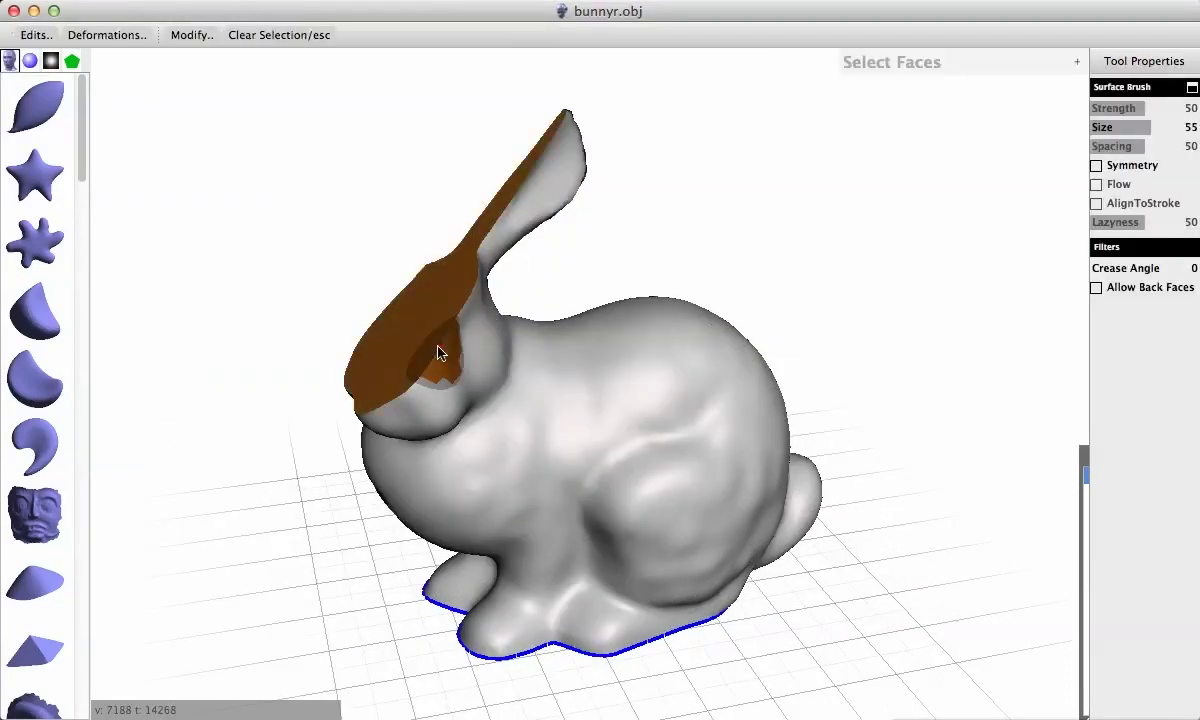
pyautogui.doubleClick(472, 353)
pyautogui.press('t')
pyautogui.moveTo(516, 340); pyautogui.dragTo(406, 252)
pyautogui.press('a')
pyautogui.press('Escape')
pyautogui.moveTo(586, 397); pyautogui.dragTo(595, 423, button='right')
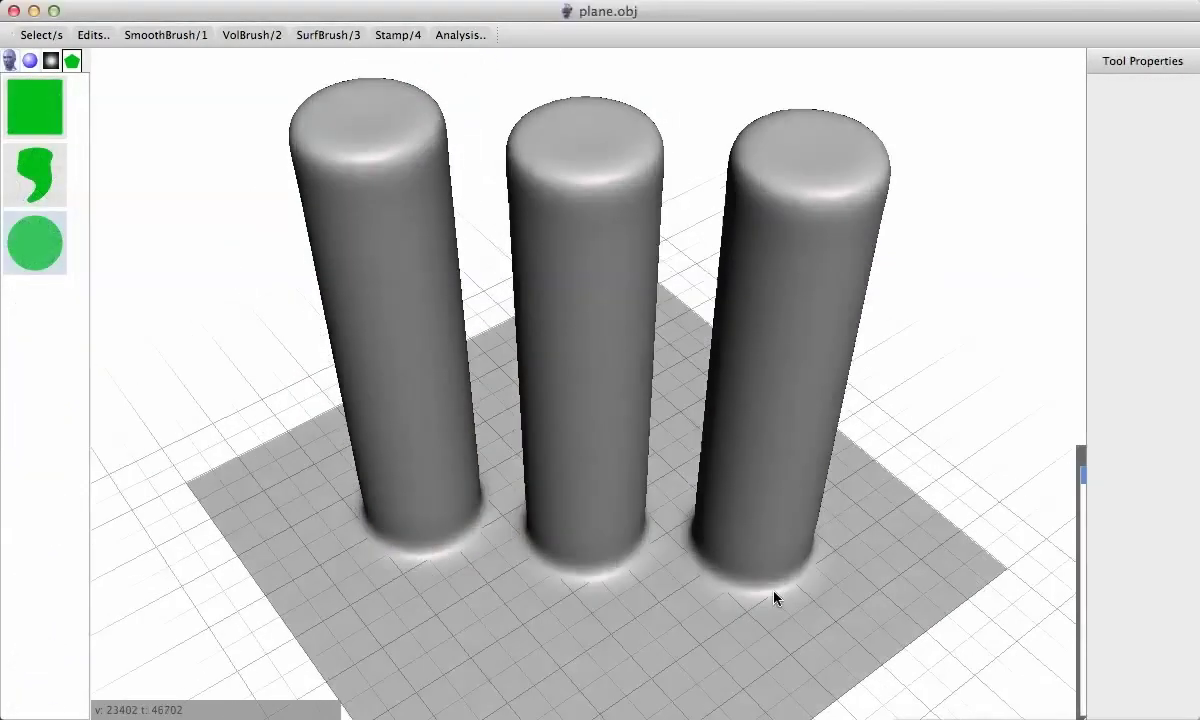
# Select the faces of the middle pillar only
pyautogui.moveTo(774, 594); pyautogui.dragTo(790, 490, button='right')
pyautogui.press('s')
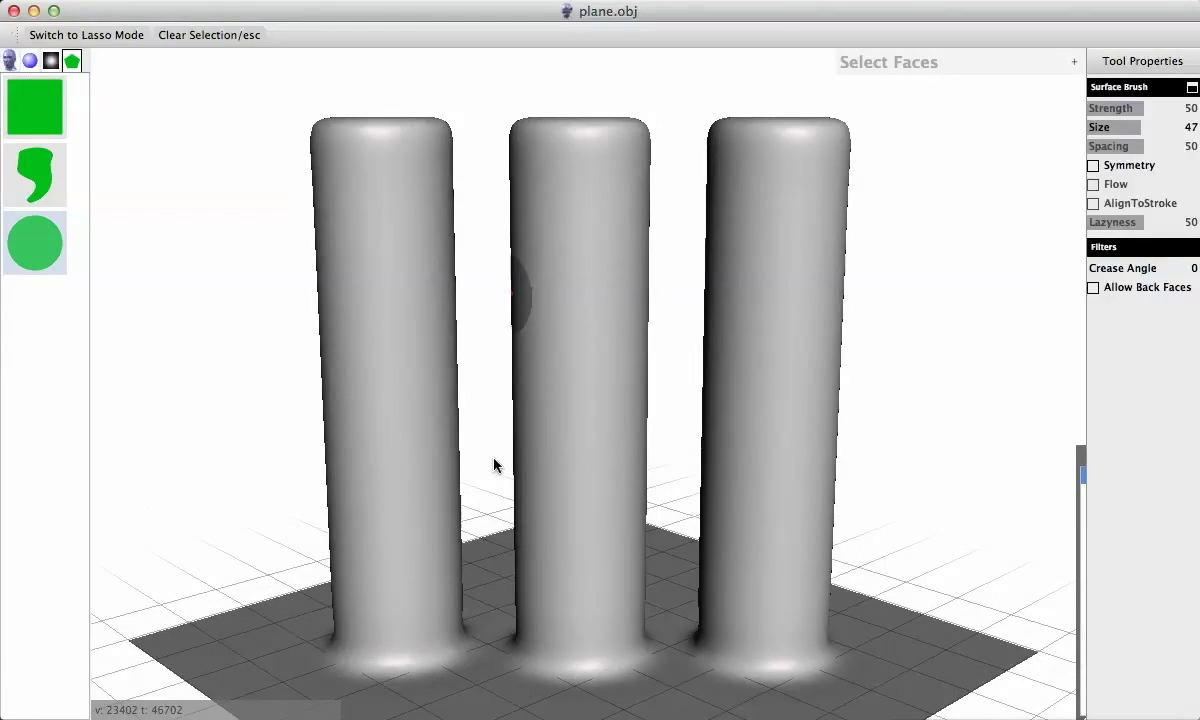
pyautogui.moveTo(485, 107)
pyautogui.mouseDown()
pyautogui.moveTo(477, 383)
pyautogui.moveTo(648, 476)
pyautogui.moveTo(672, 180)
pyautogui.moveTo(665, 110)
pyautogui.mouseUp()
# Plane-cut the selected middle pillar along a tilted plane below its top, with the cut type set to Slice
pyautogui.click(36, 35)
pyautogui.click(105, 246)
pyautogui.moveTo(476, 314); pyautogui.dragTo(775, 412)
pyautogui.moveTo(466, 268); pyautogui.dragTo(640, 323)
pyautogui.click(1160, 116)
pyautogui.click(1070, 127)
pyautogui.press('a')
# Select the middle pillar's sliced upper section and move it with the Transform tool
pyautogui.doubleClick(589, 222)
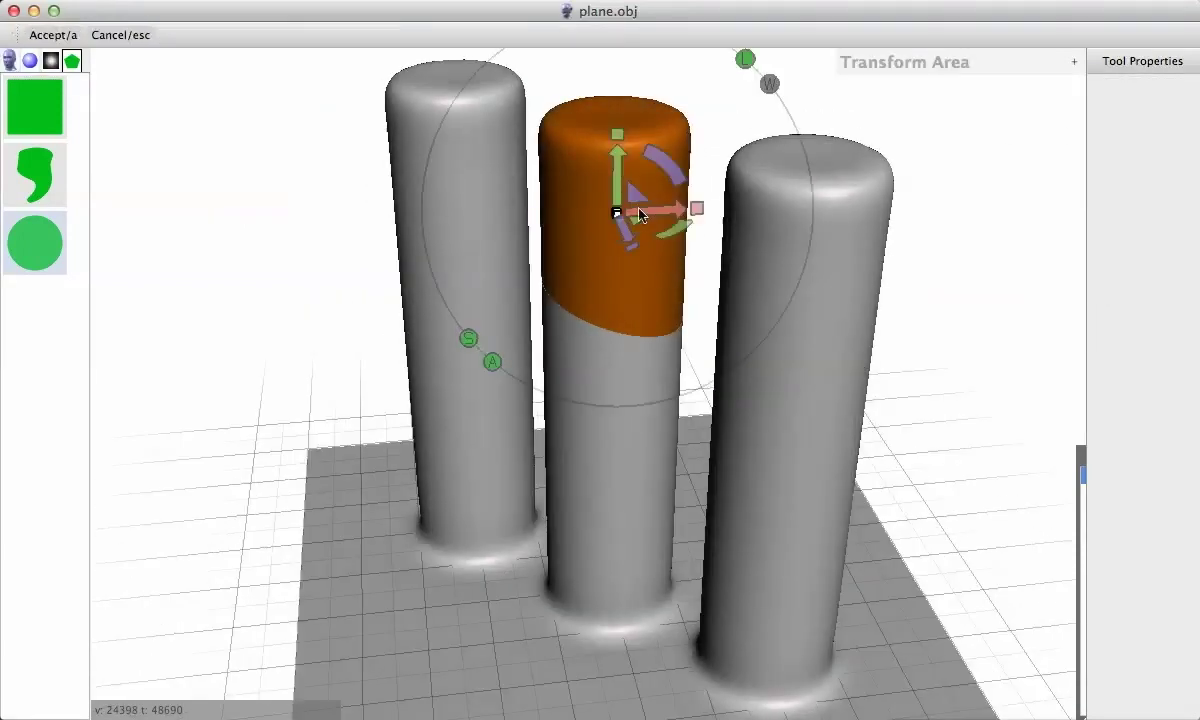
pyautogui.moveTo(640, 214); pyautogui.dragTo(625, 120)
pyautogui.press('a')
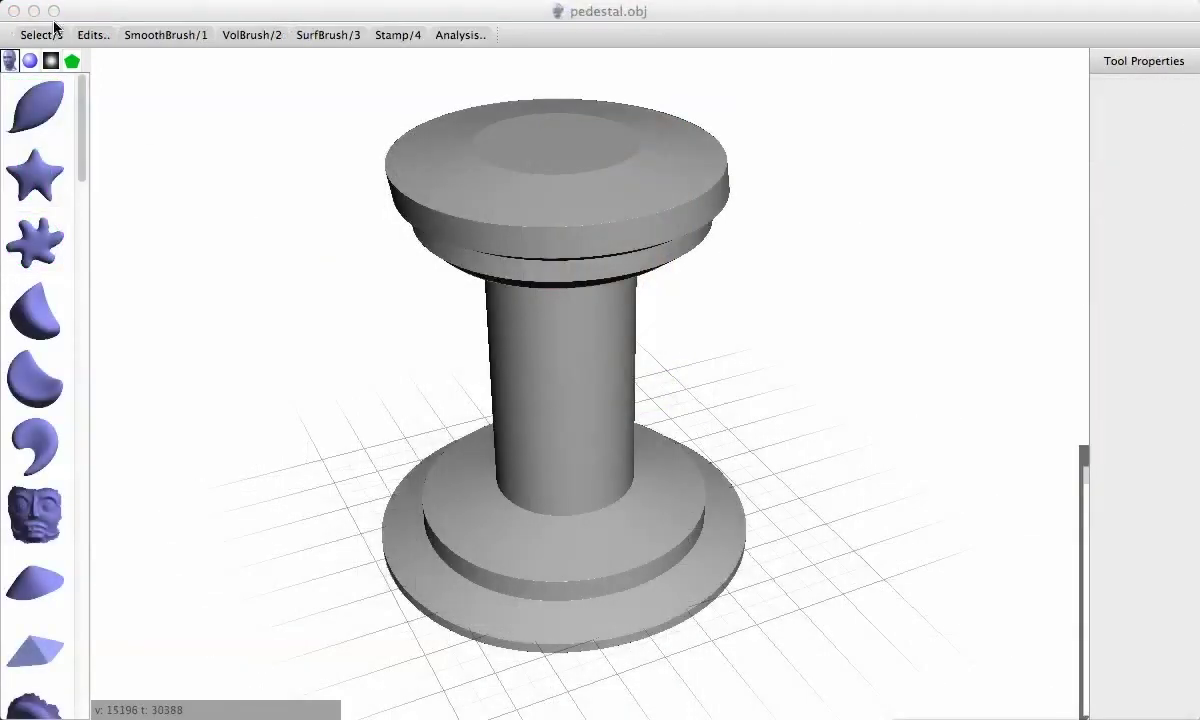
# Generate face groups on the pedestal with an angle threshold of 5.818
pyautogui.click(86, 37)
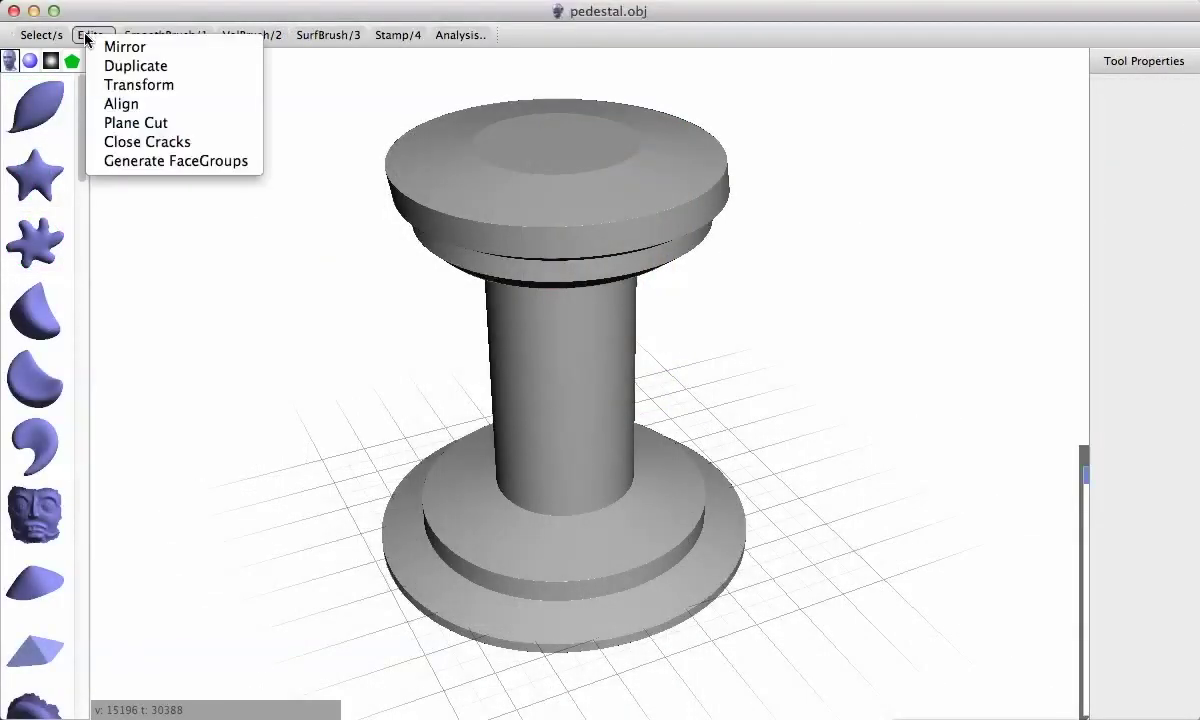
pyautogui.click(150, 162)
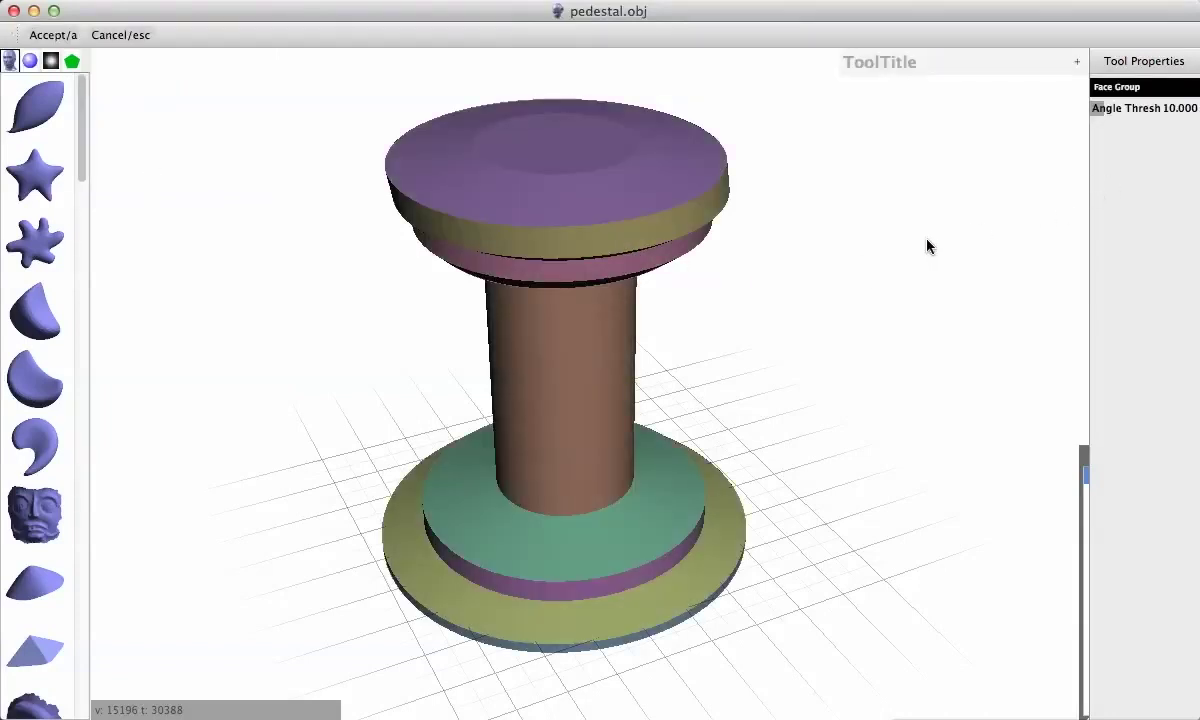
pyautogui.moveTo(1092, 112); pyautogui.dragTo(1098, 112)
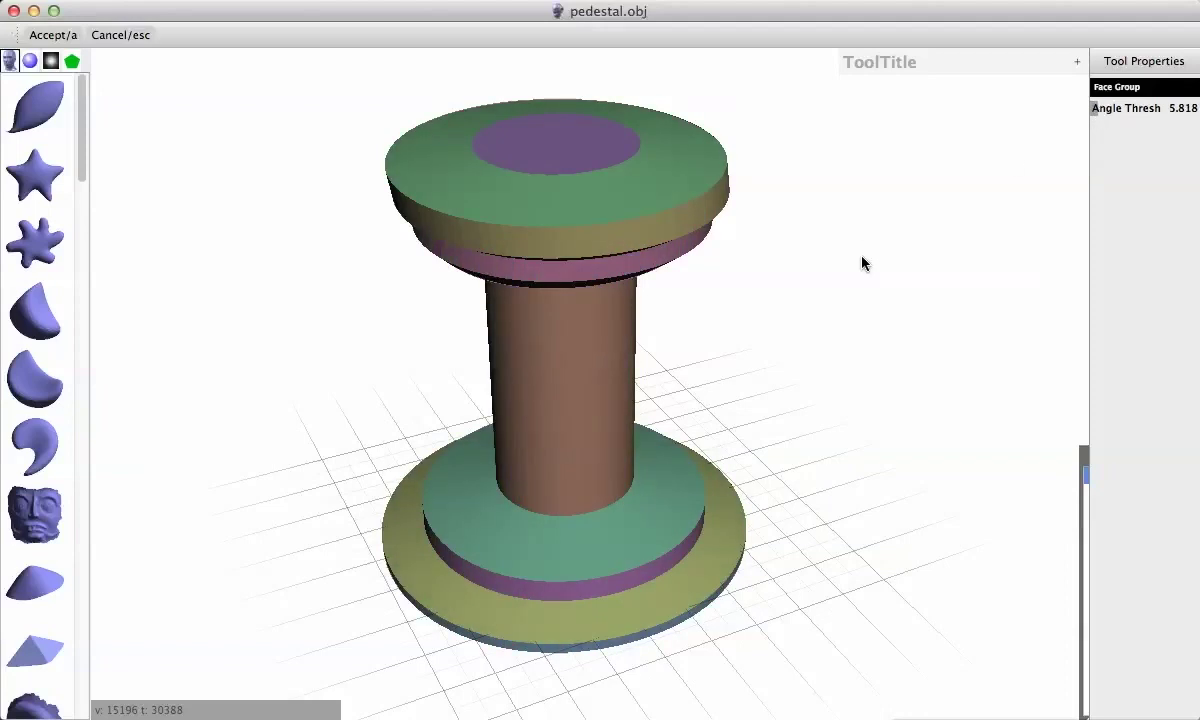
pyautogui.press('a')
# Select the face group of the pedestal's central column and transform it
pyautogui.doubleClick(574, 373)
pyautogui.press('t')
pyautogui.moveTo(563, 360); pyautogui.dragTo(702, 378)
pyautogui.press('a')
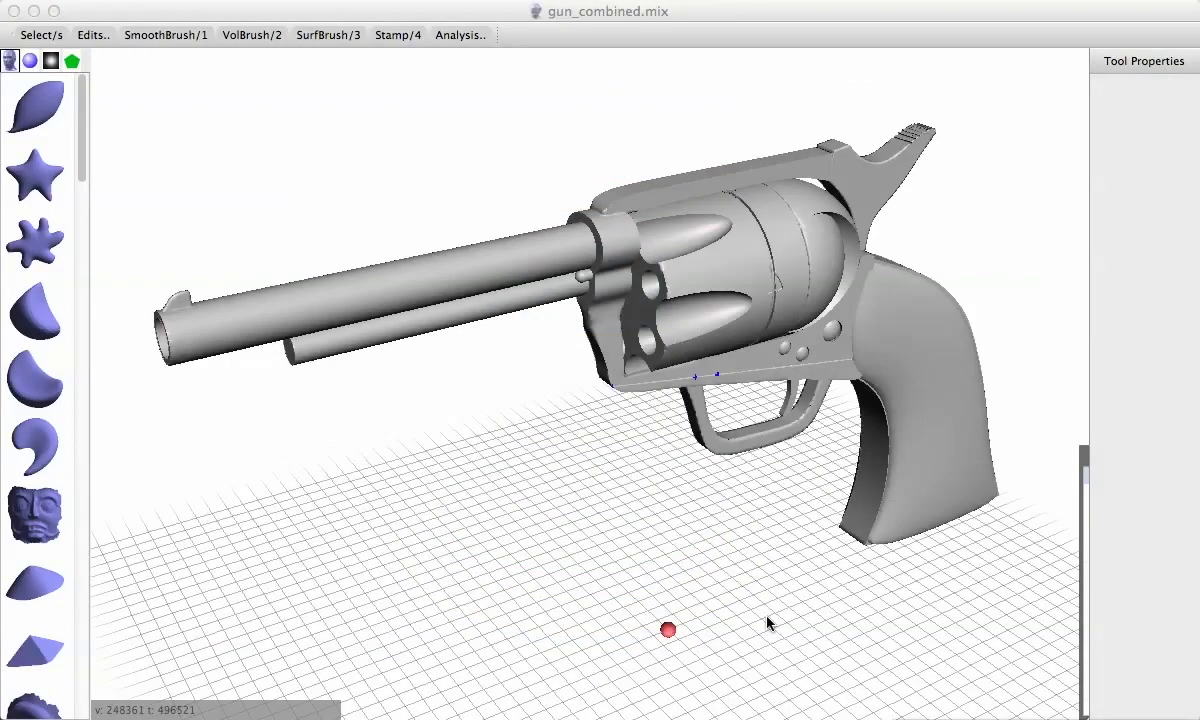
# Generate face groups on the revolver model with an angle threshold of 10
pyautogui.click(93, 35)
pyautogui.click(150, 166)
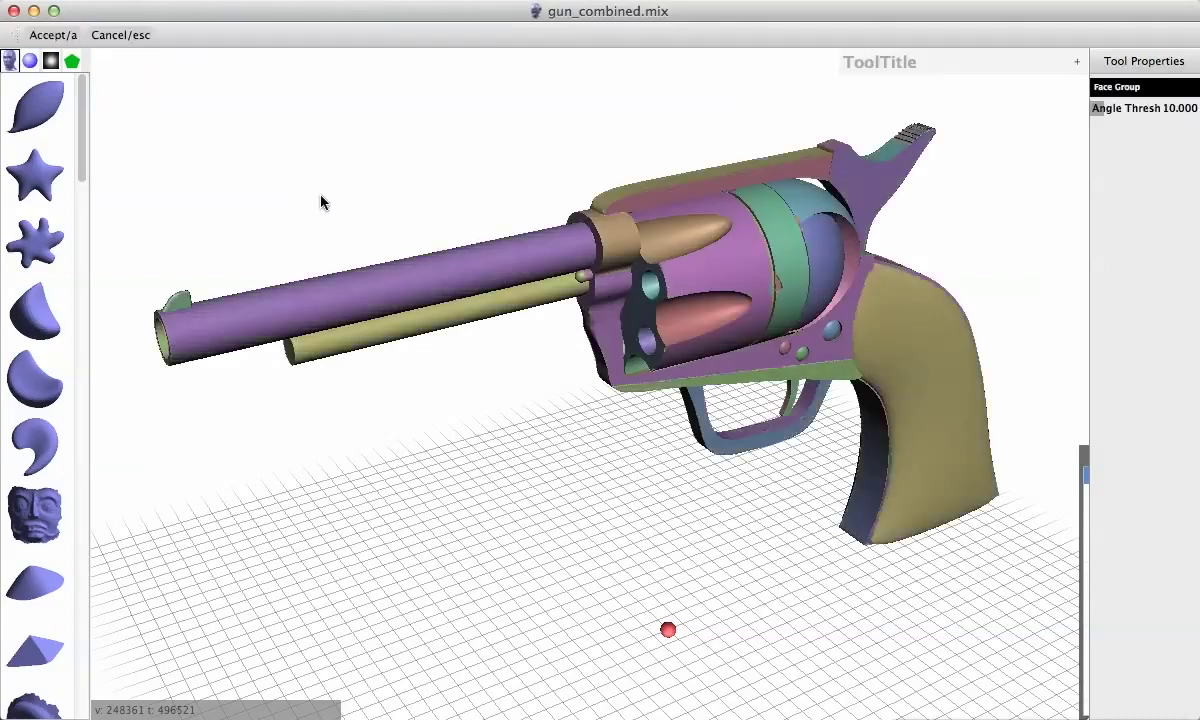